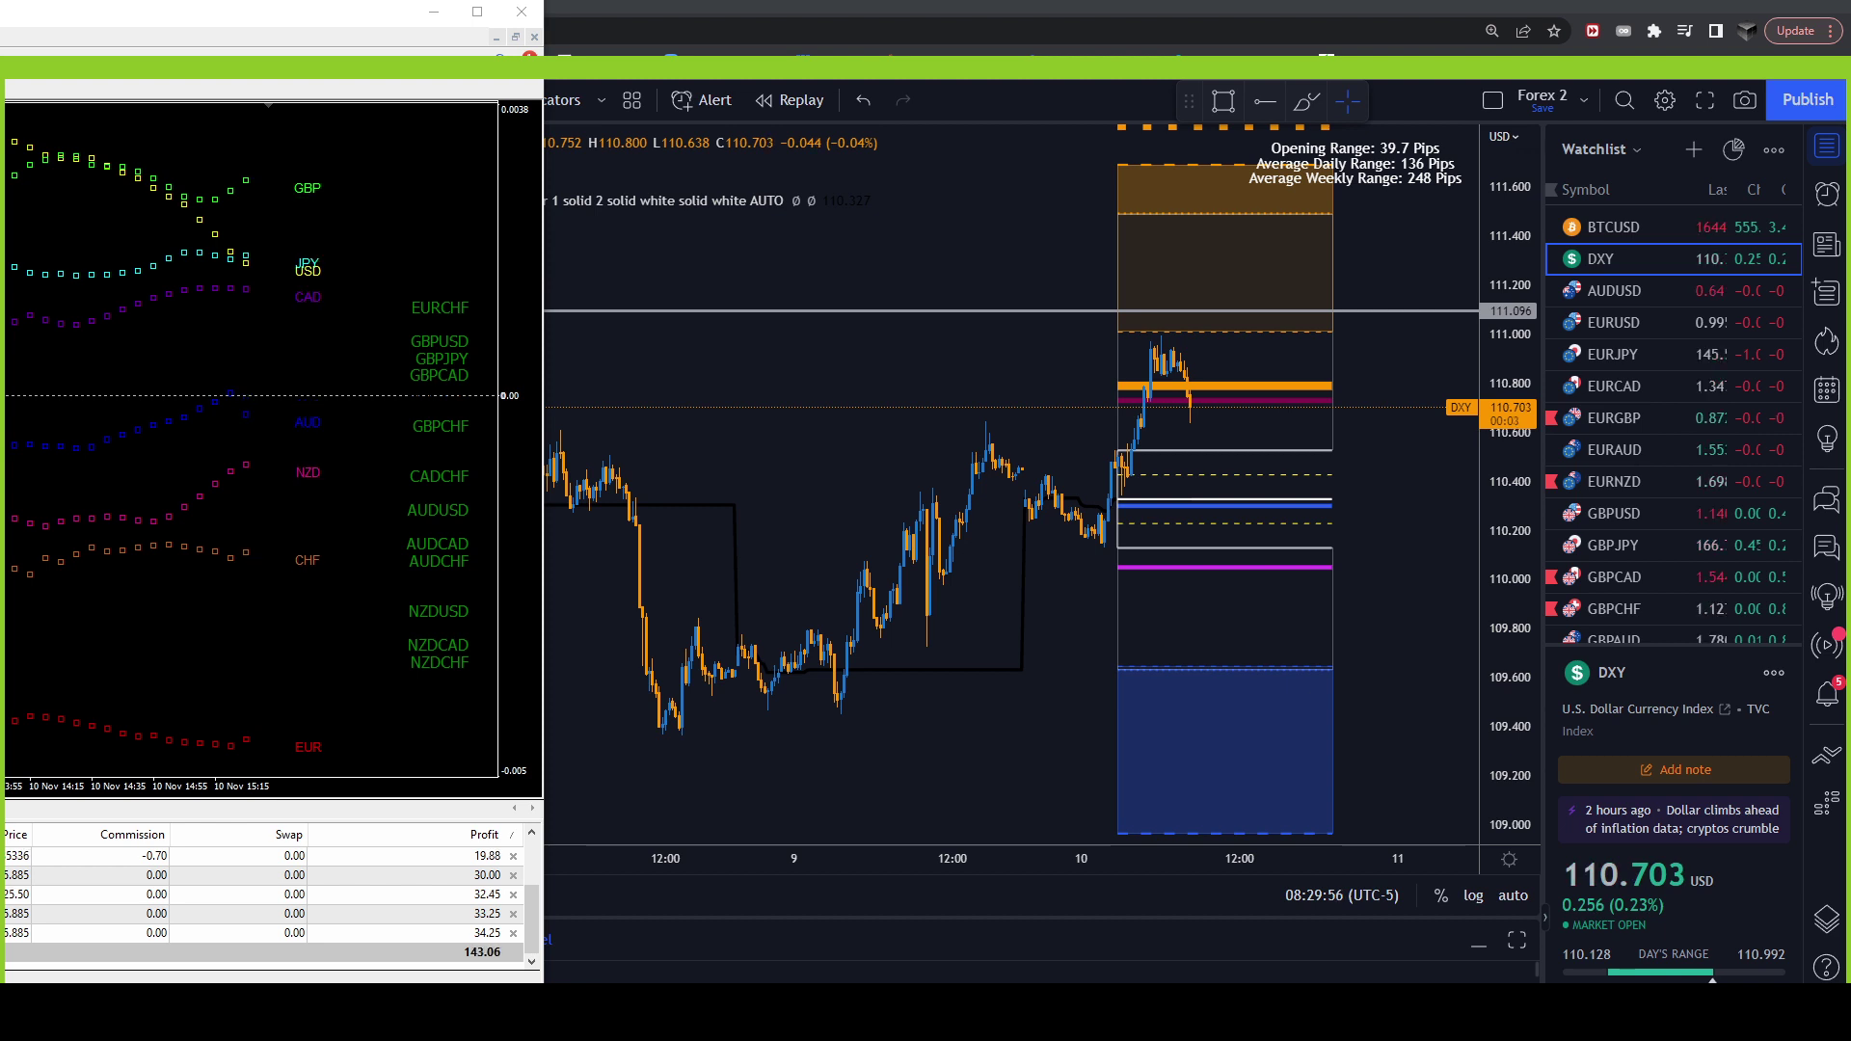
Zoom the DXY chart in and out, then maximize the MetaTrader 4 terminal to full screen.
scroll(1089, 680, up, 2)
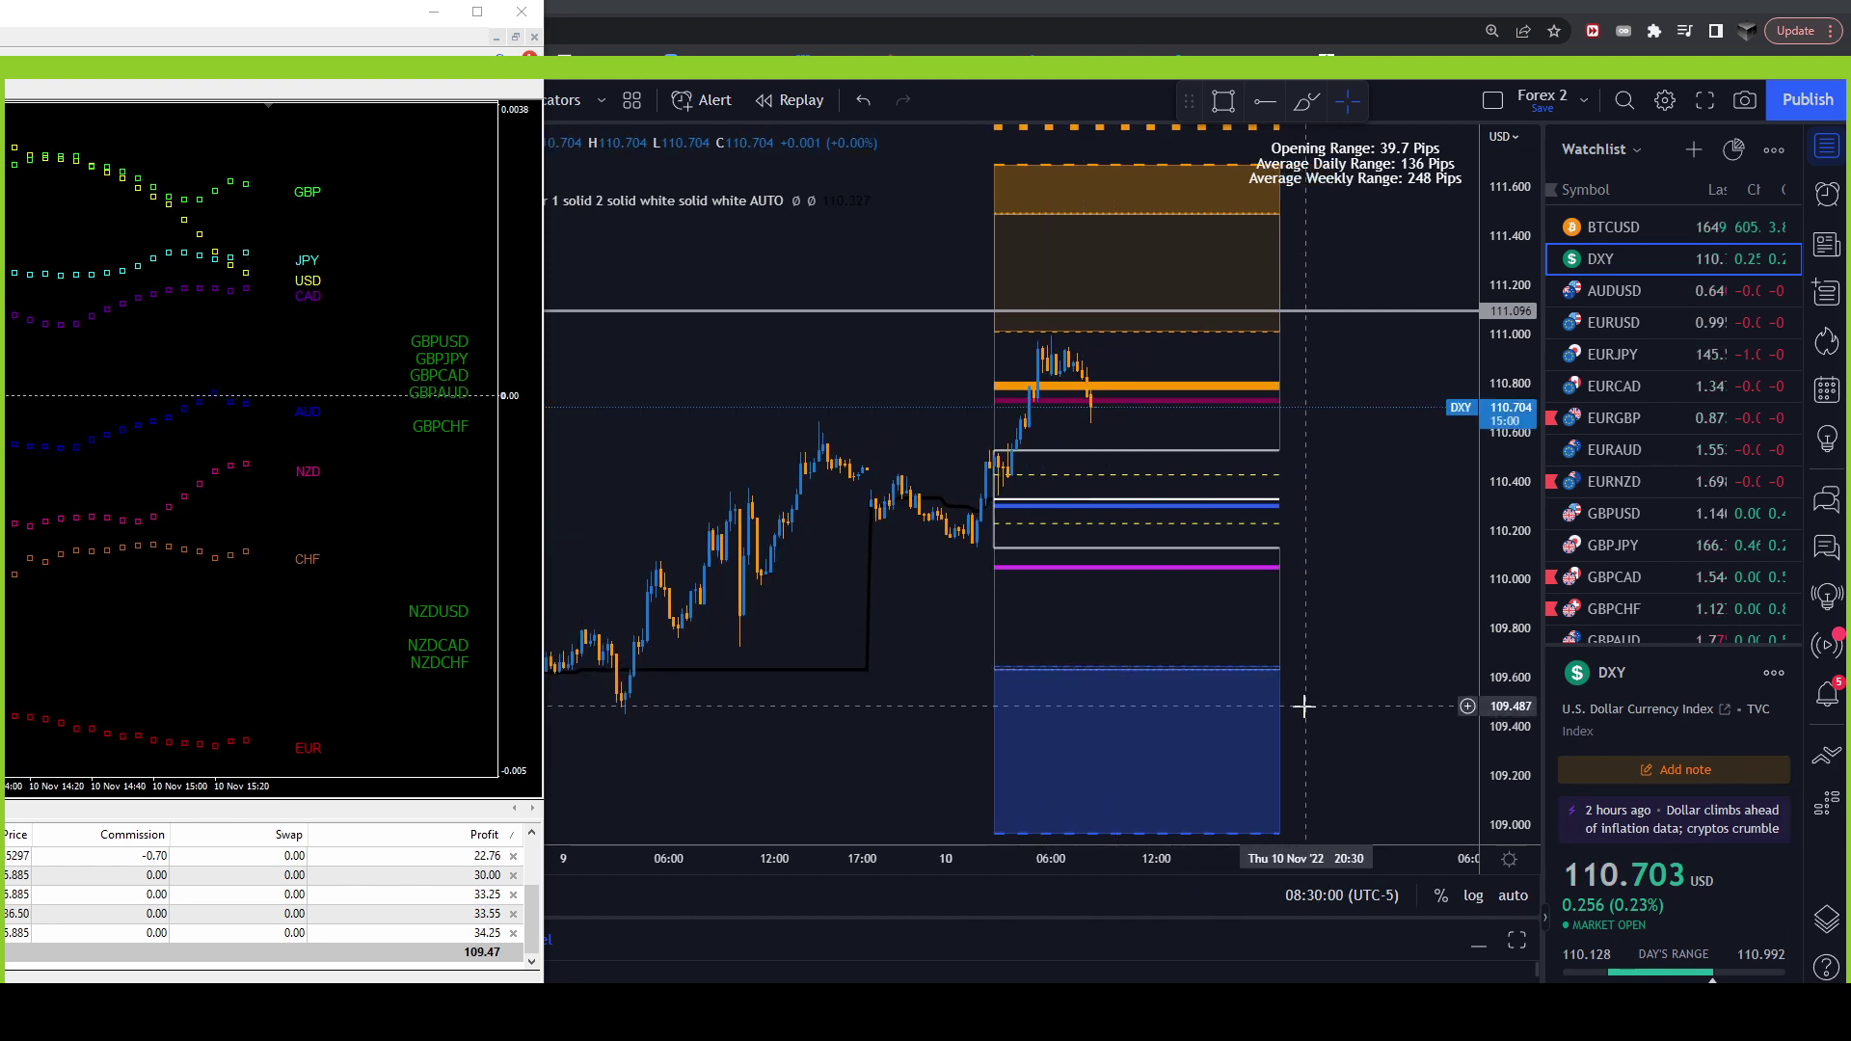
scroll(1390, 667, down, 1)
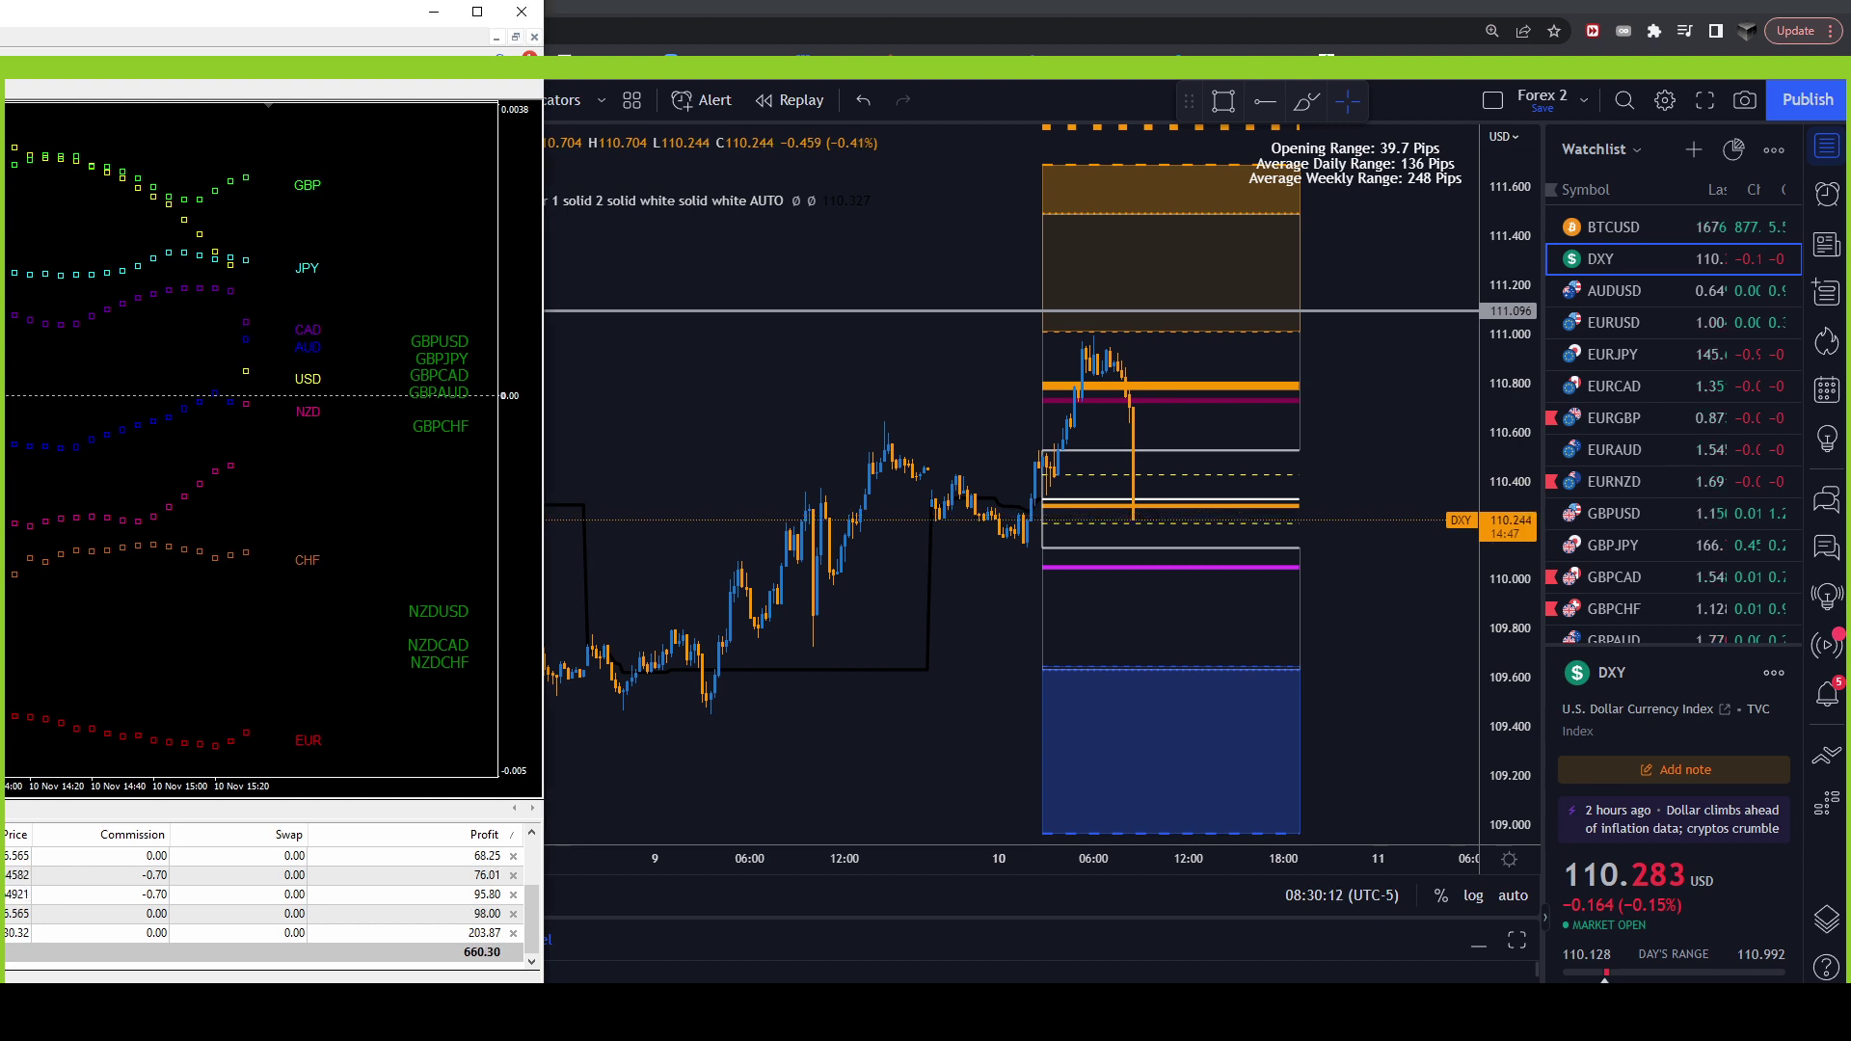
click(476, 11)
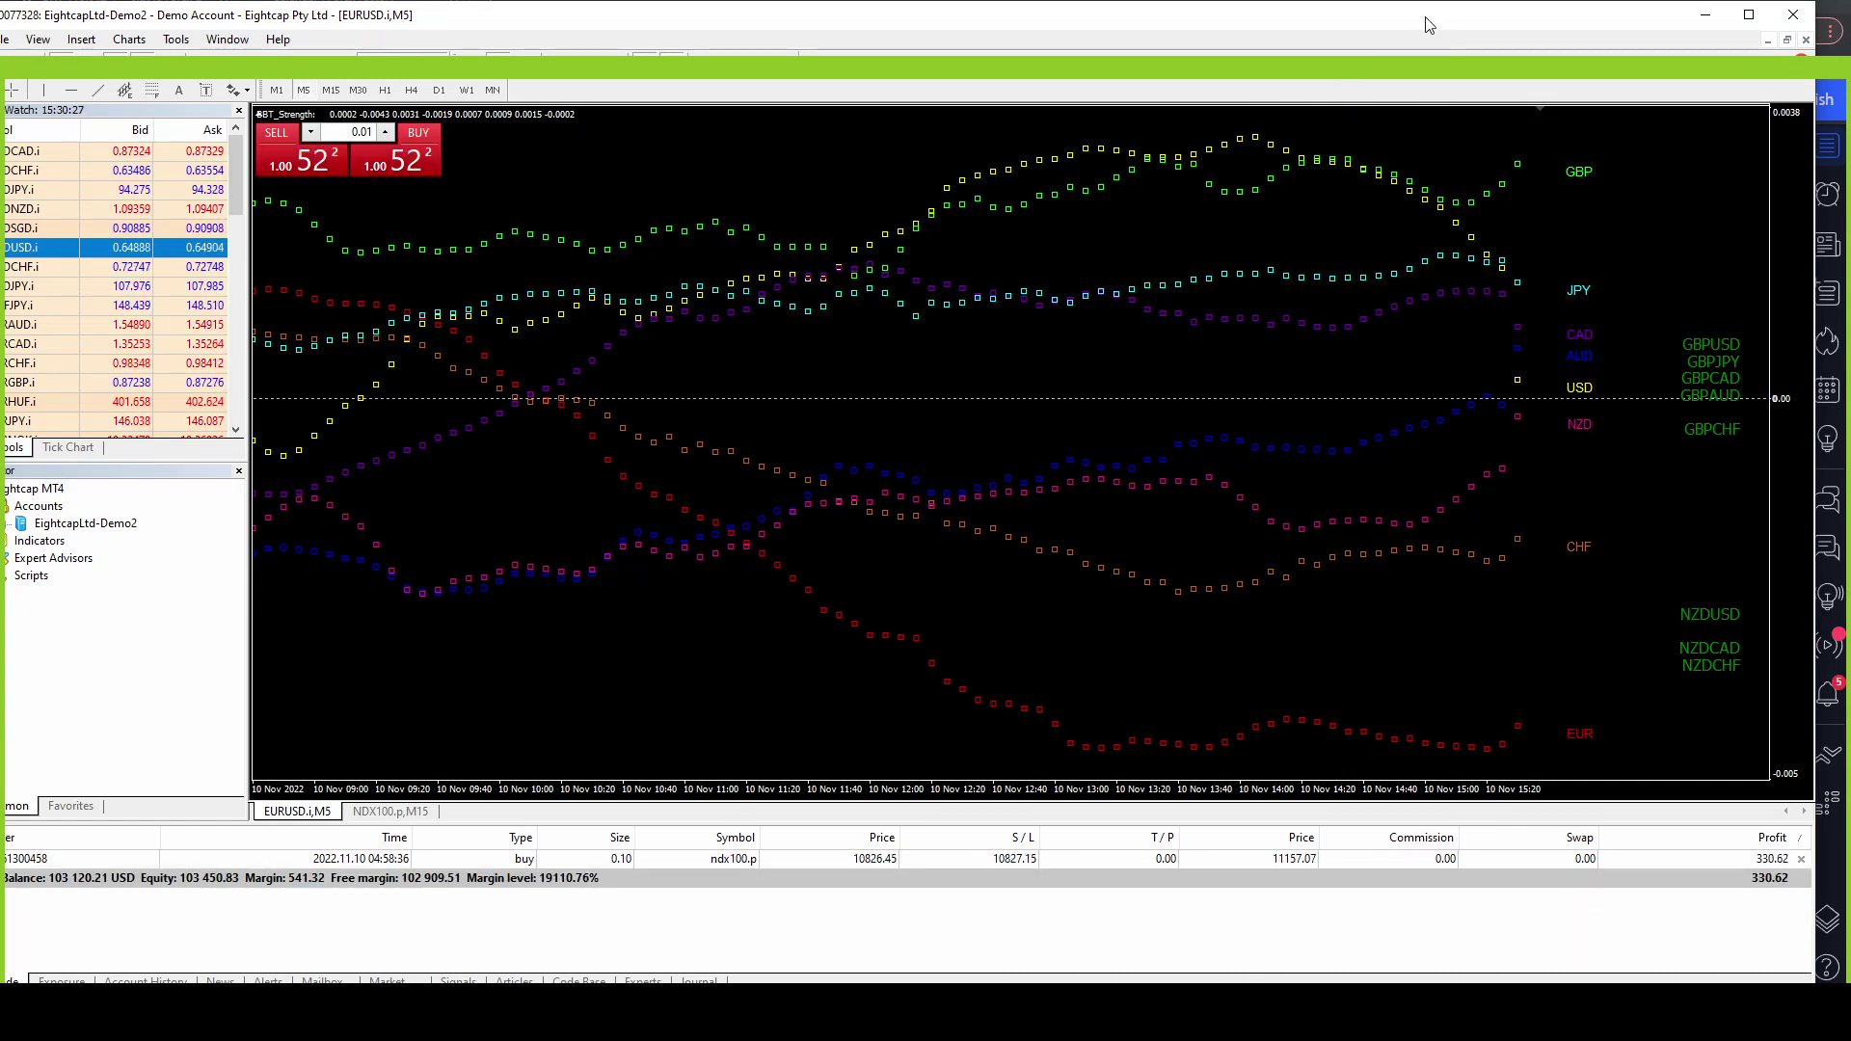
Check MT4's Account History showing 1,400.48 closed-trade profit, then return to the TradingView DXY chart.
key(alt+Tab)
key(alt+Tab)
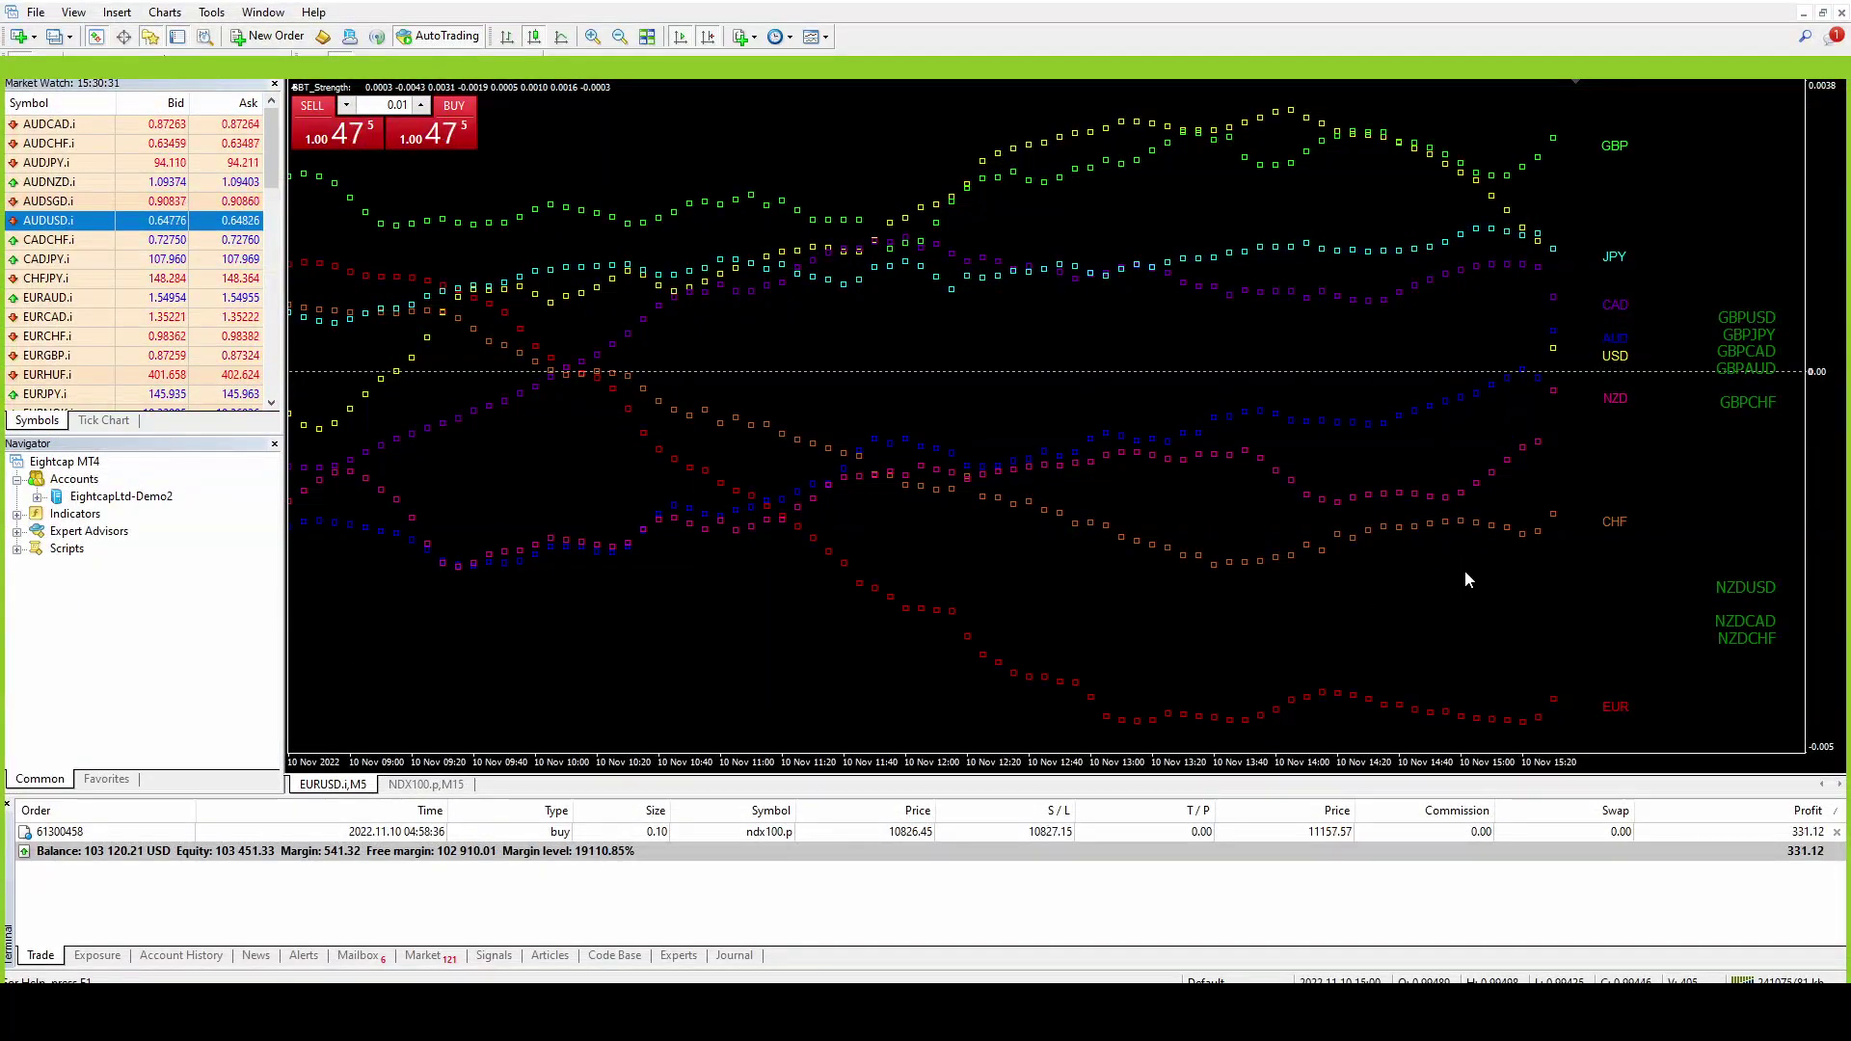
click(181, 954)
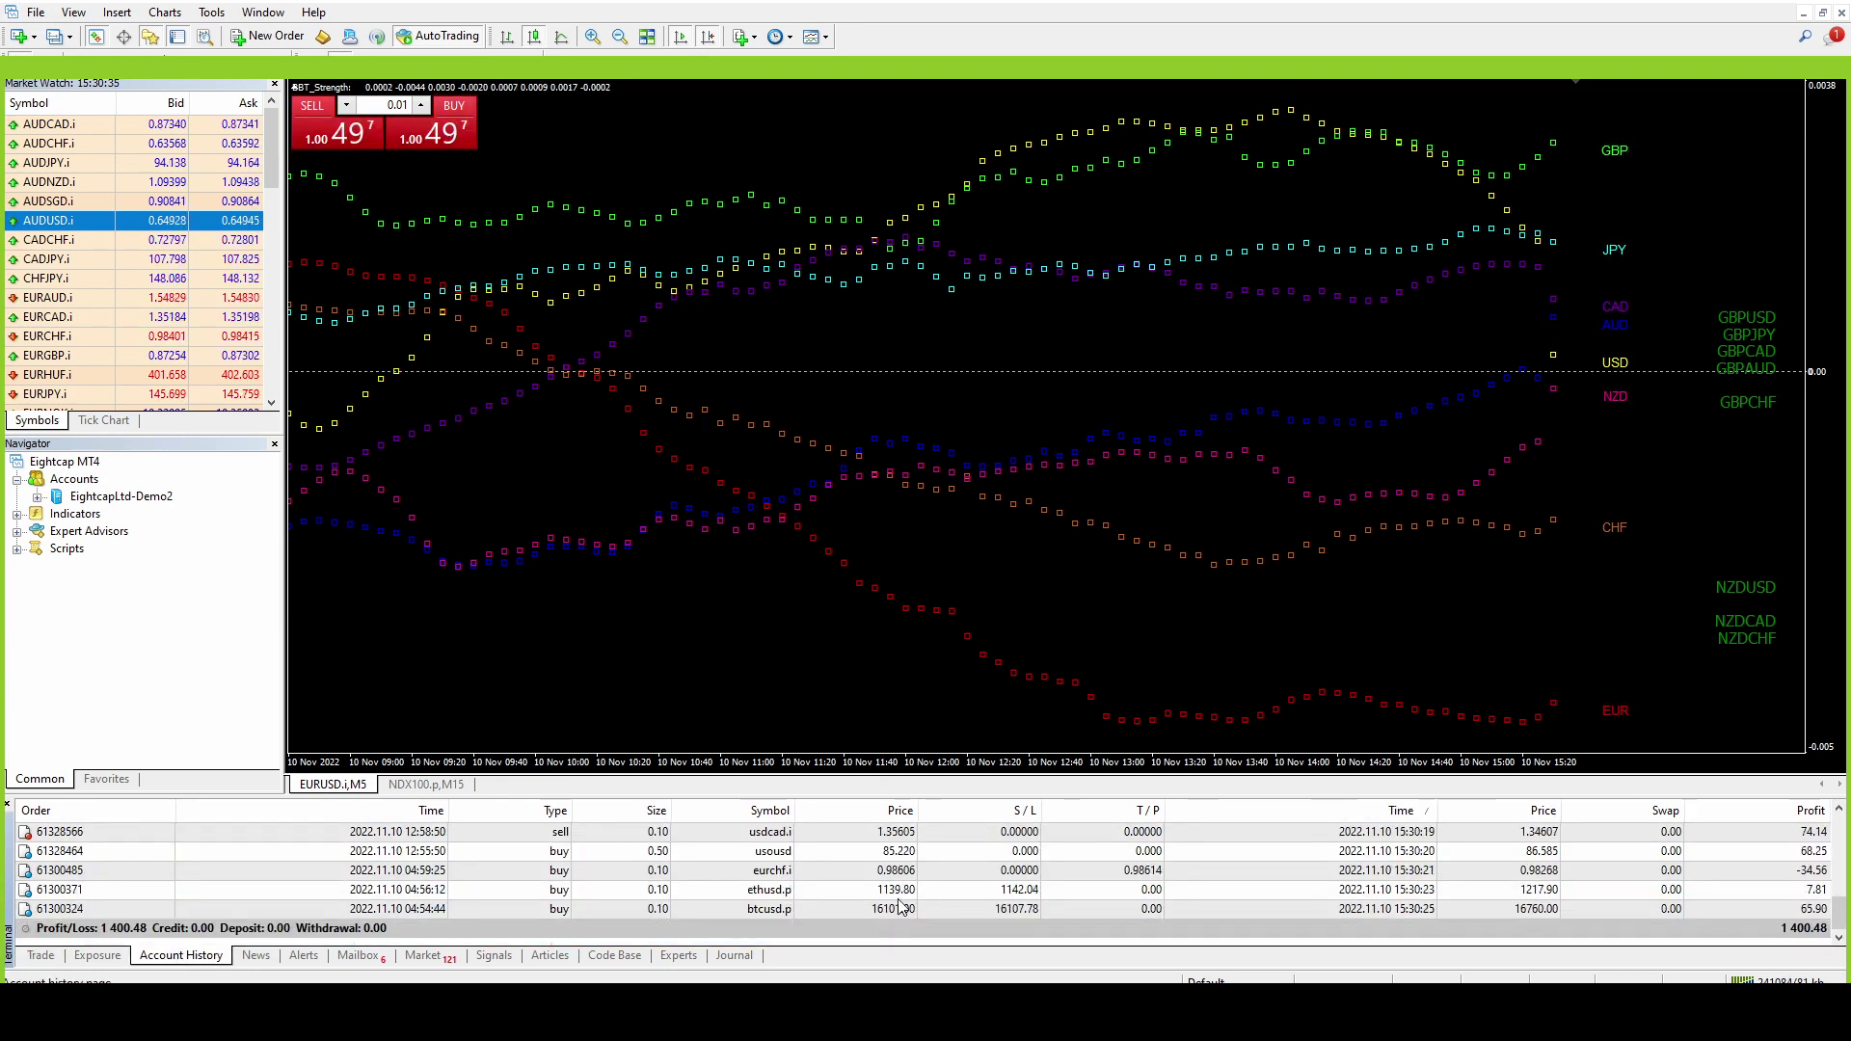
key(alt+Tab)
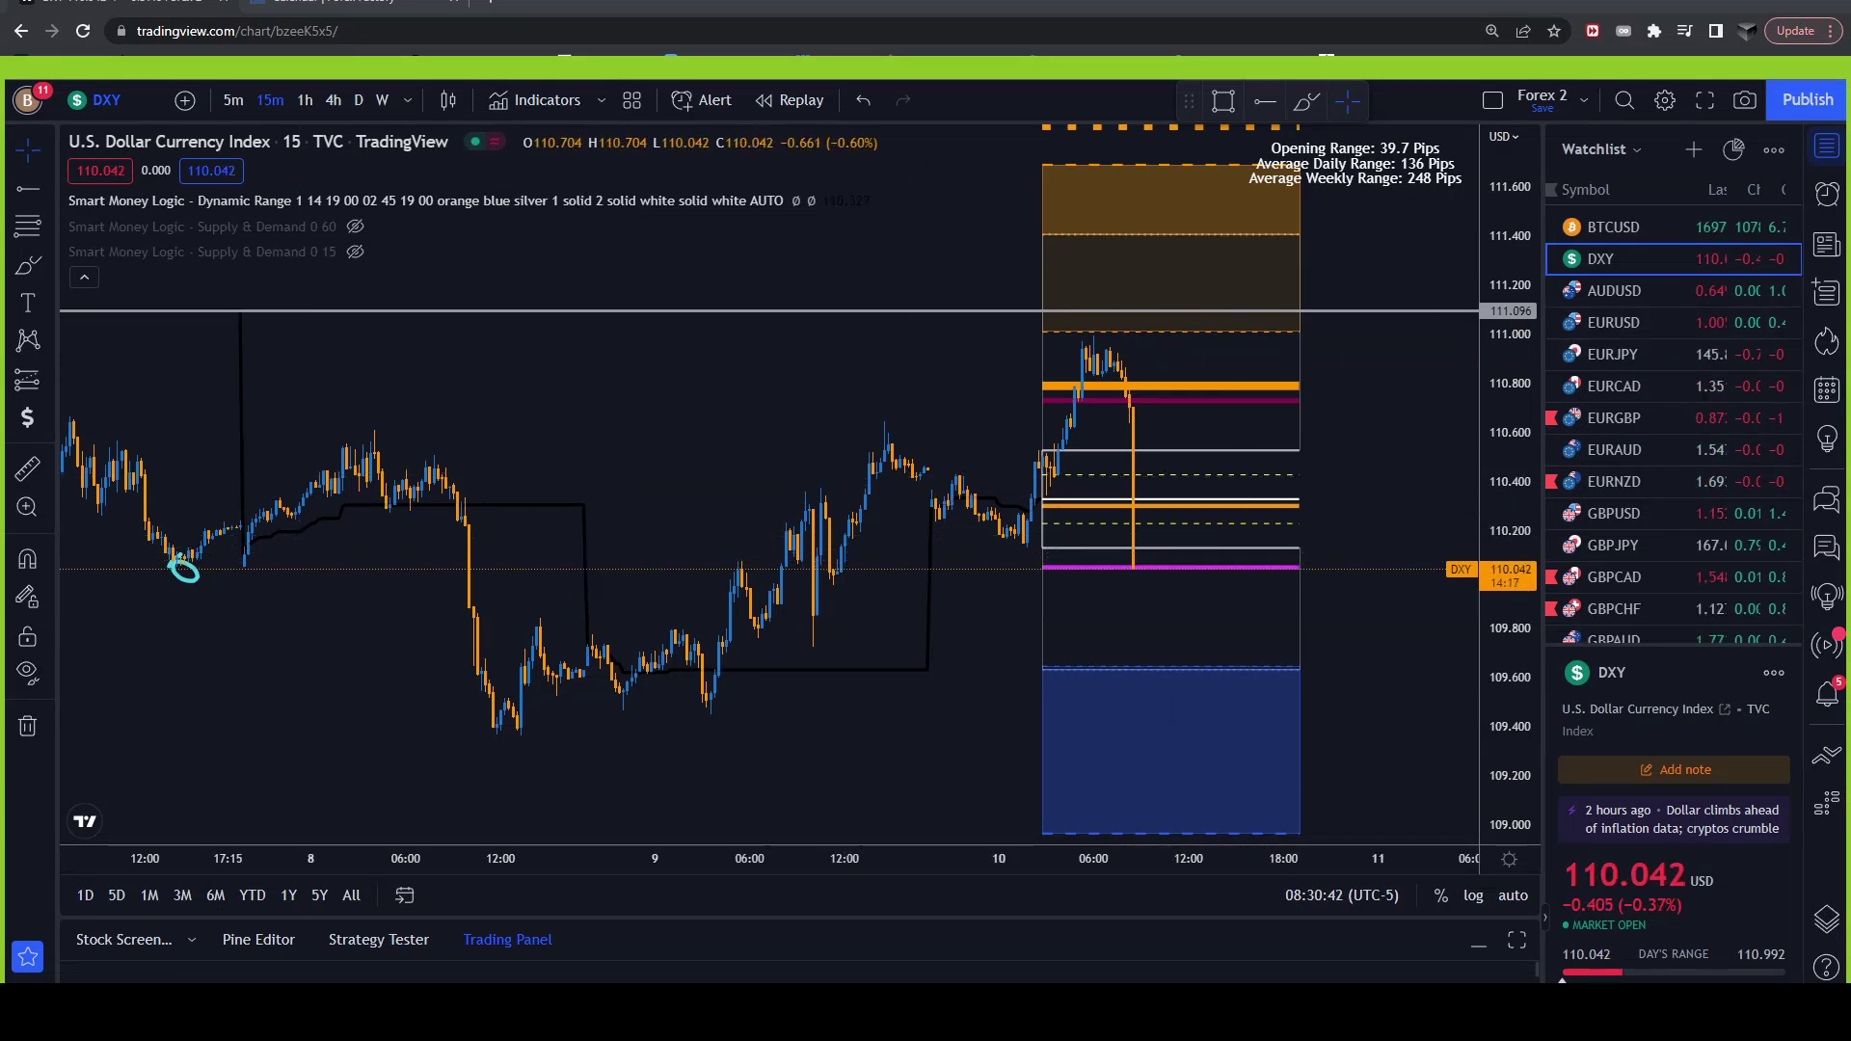
Review the Dynamic_Range_Trader expert's input settings and close them unchanged.
key(alt+Tab)
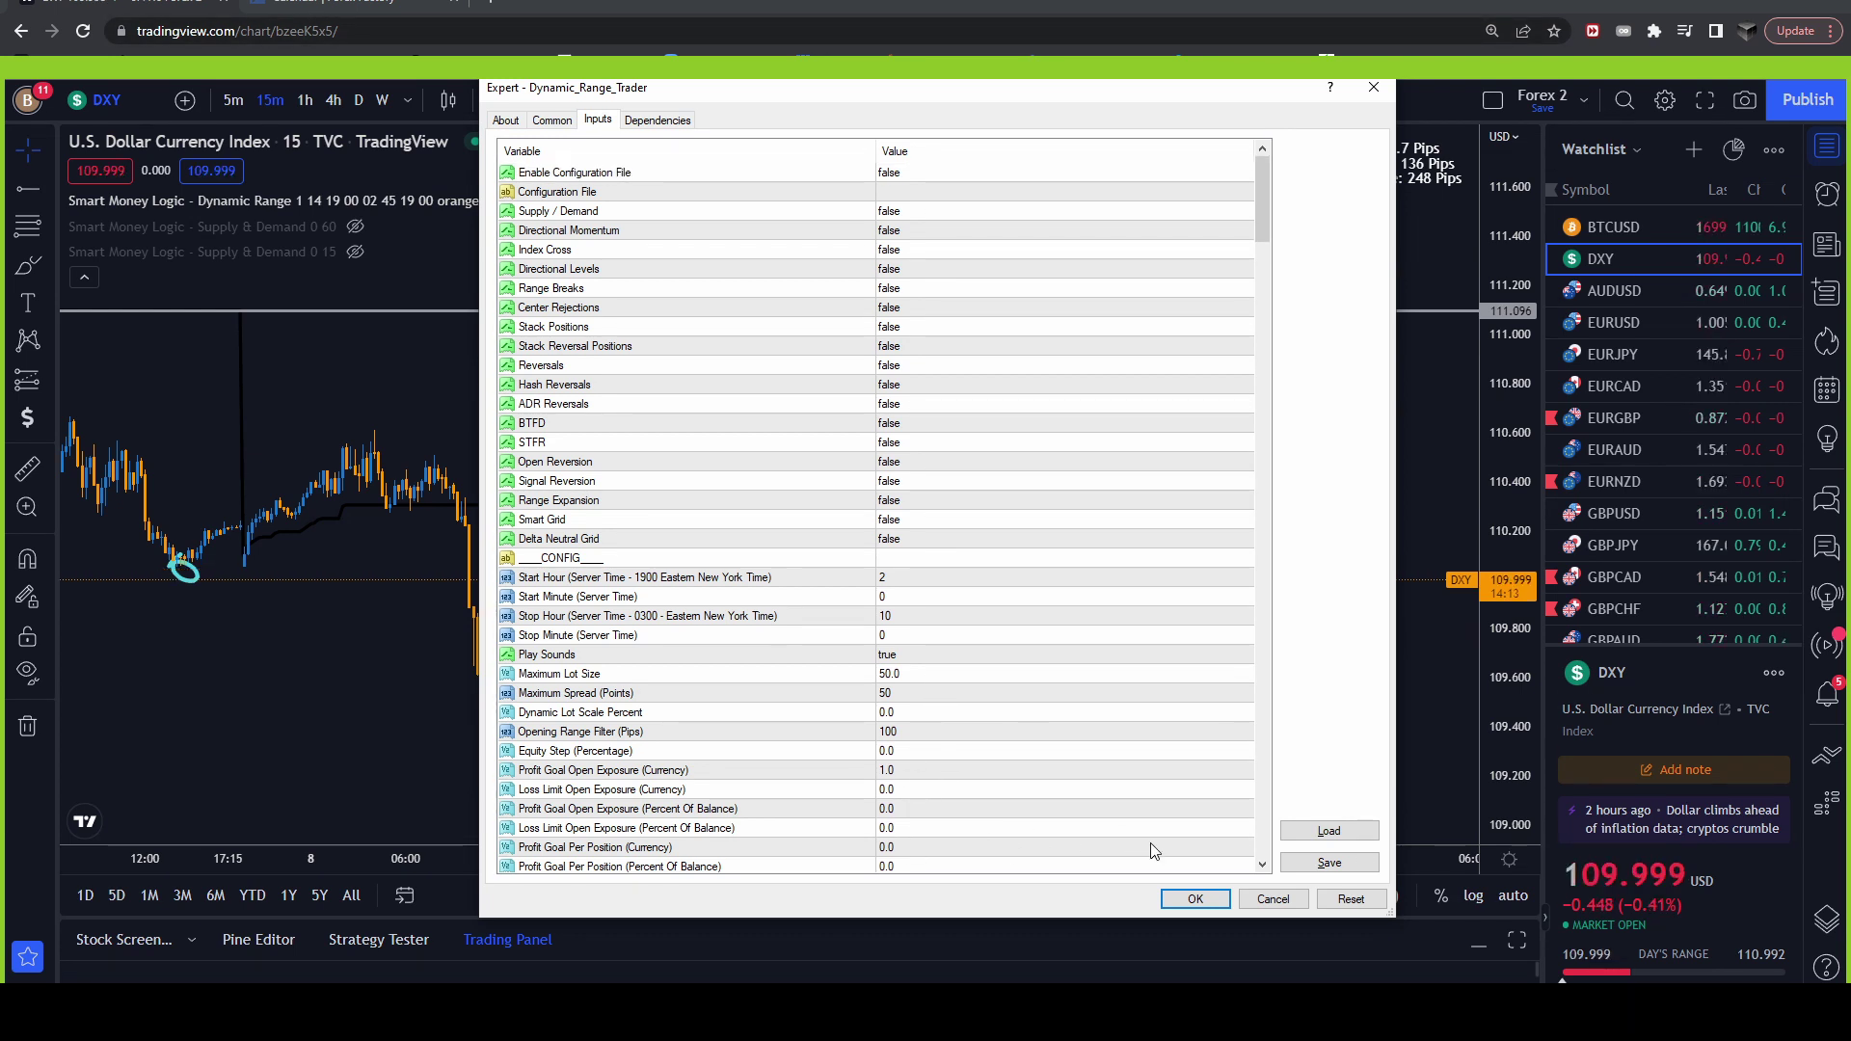
click(1196, 896)
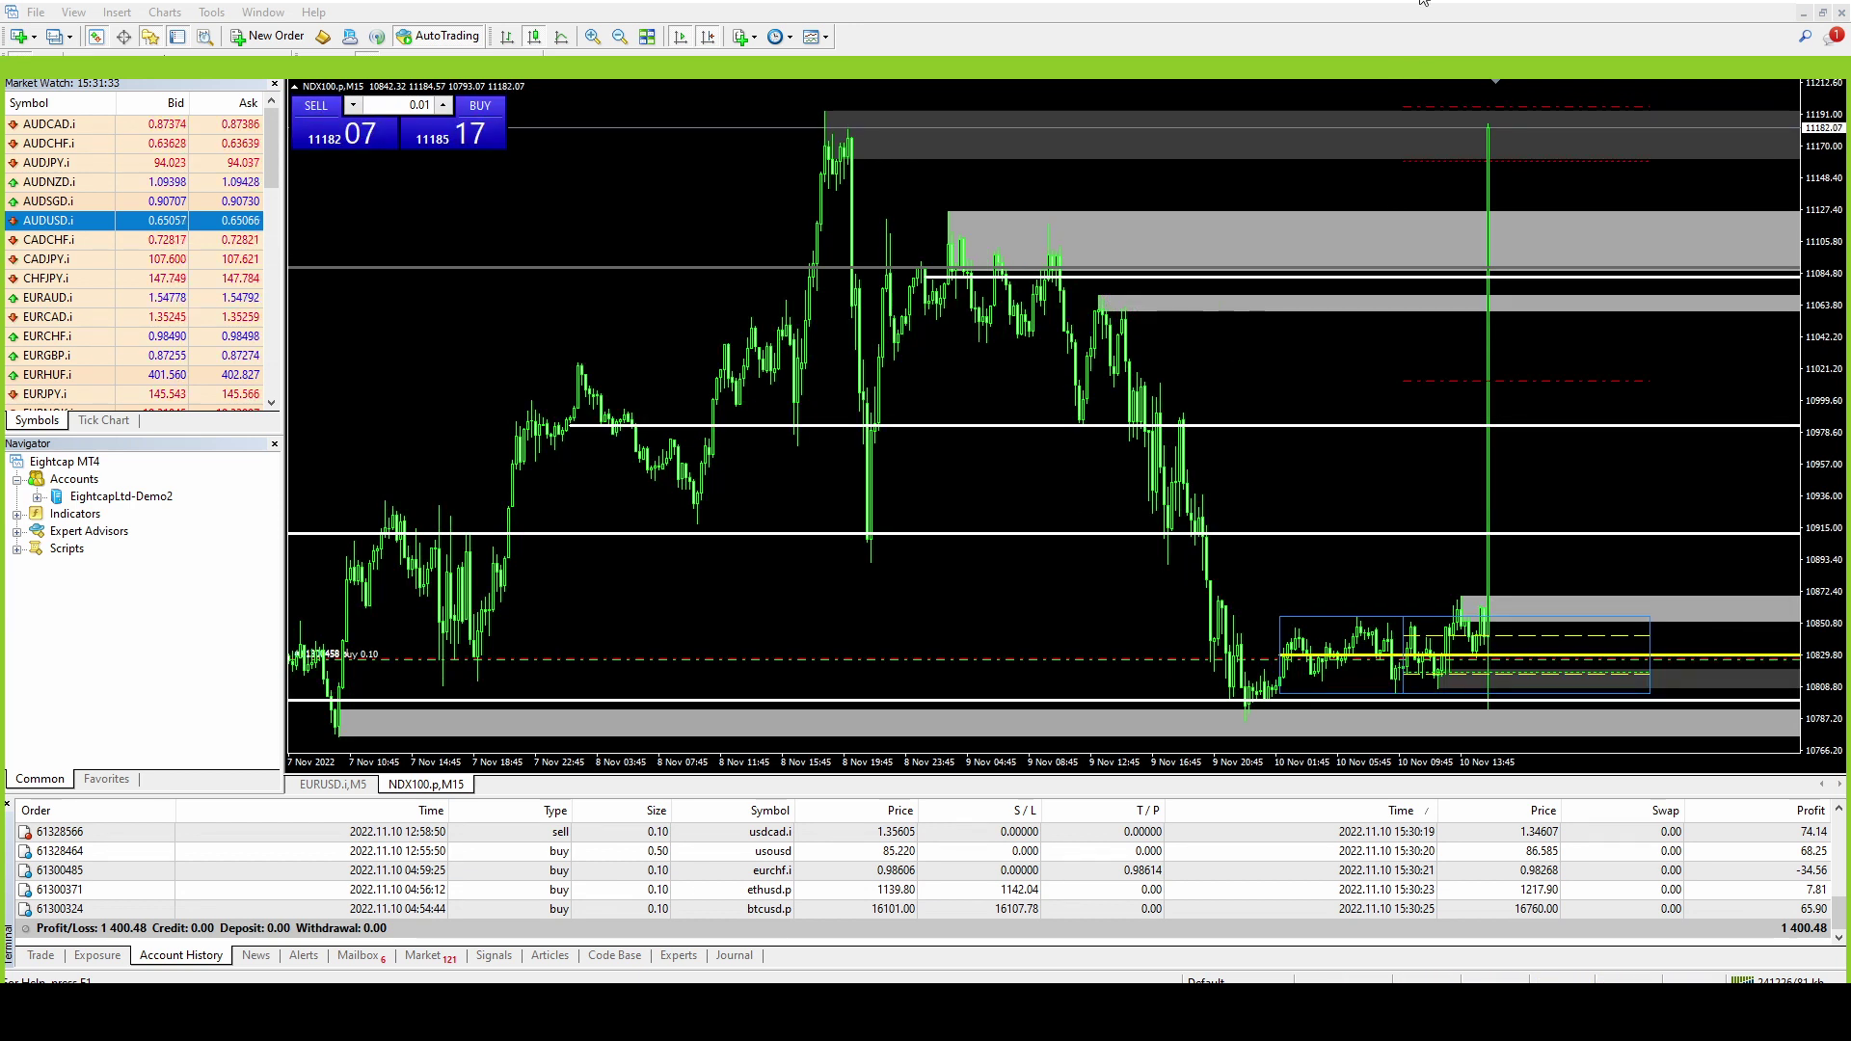
Send the 0.10-lot XAUUSD sell order at market, which is rejected as 'Off quotes'.
key(alt+Tab)
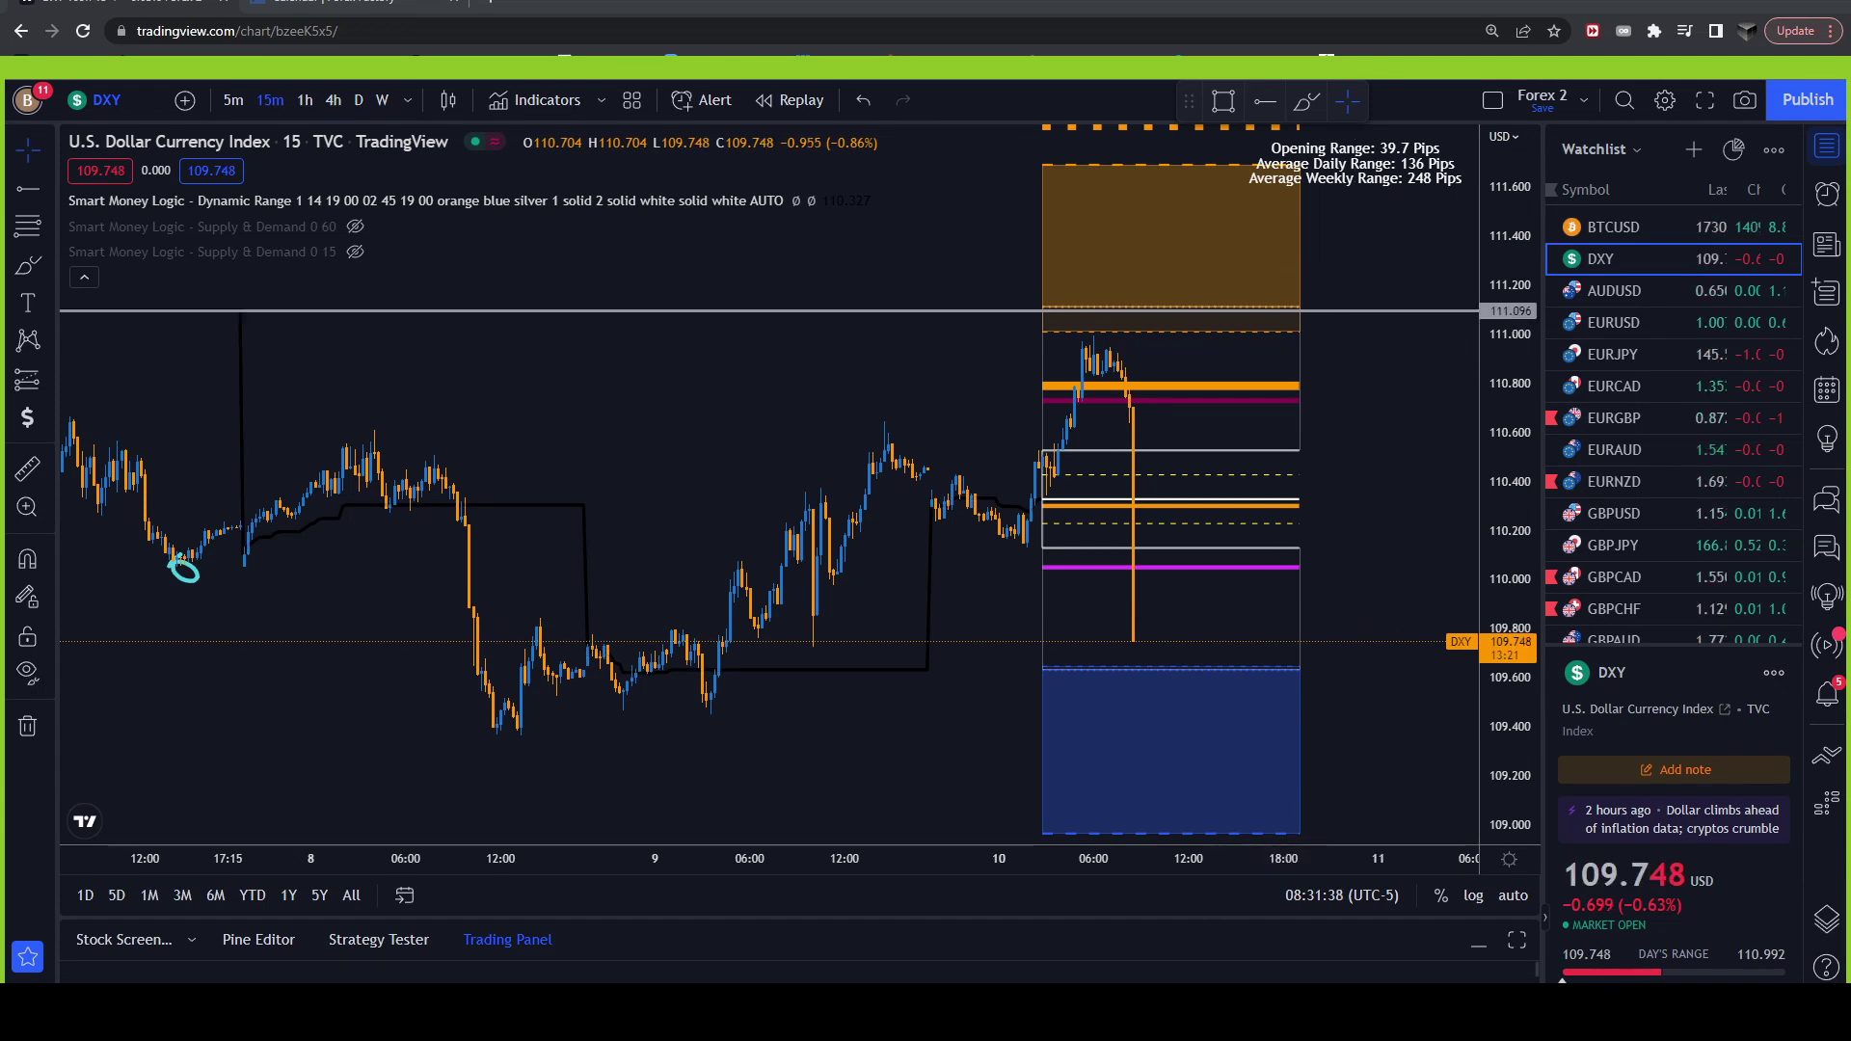
key(alt+Tab)
click(1136, 677)
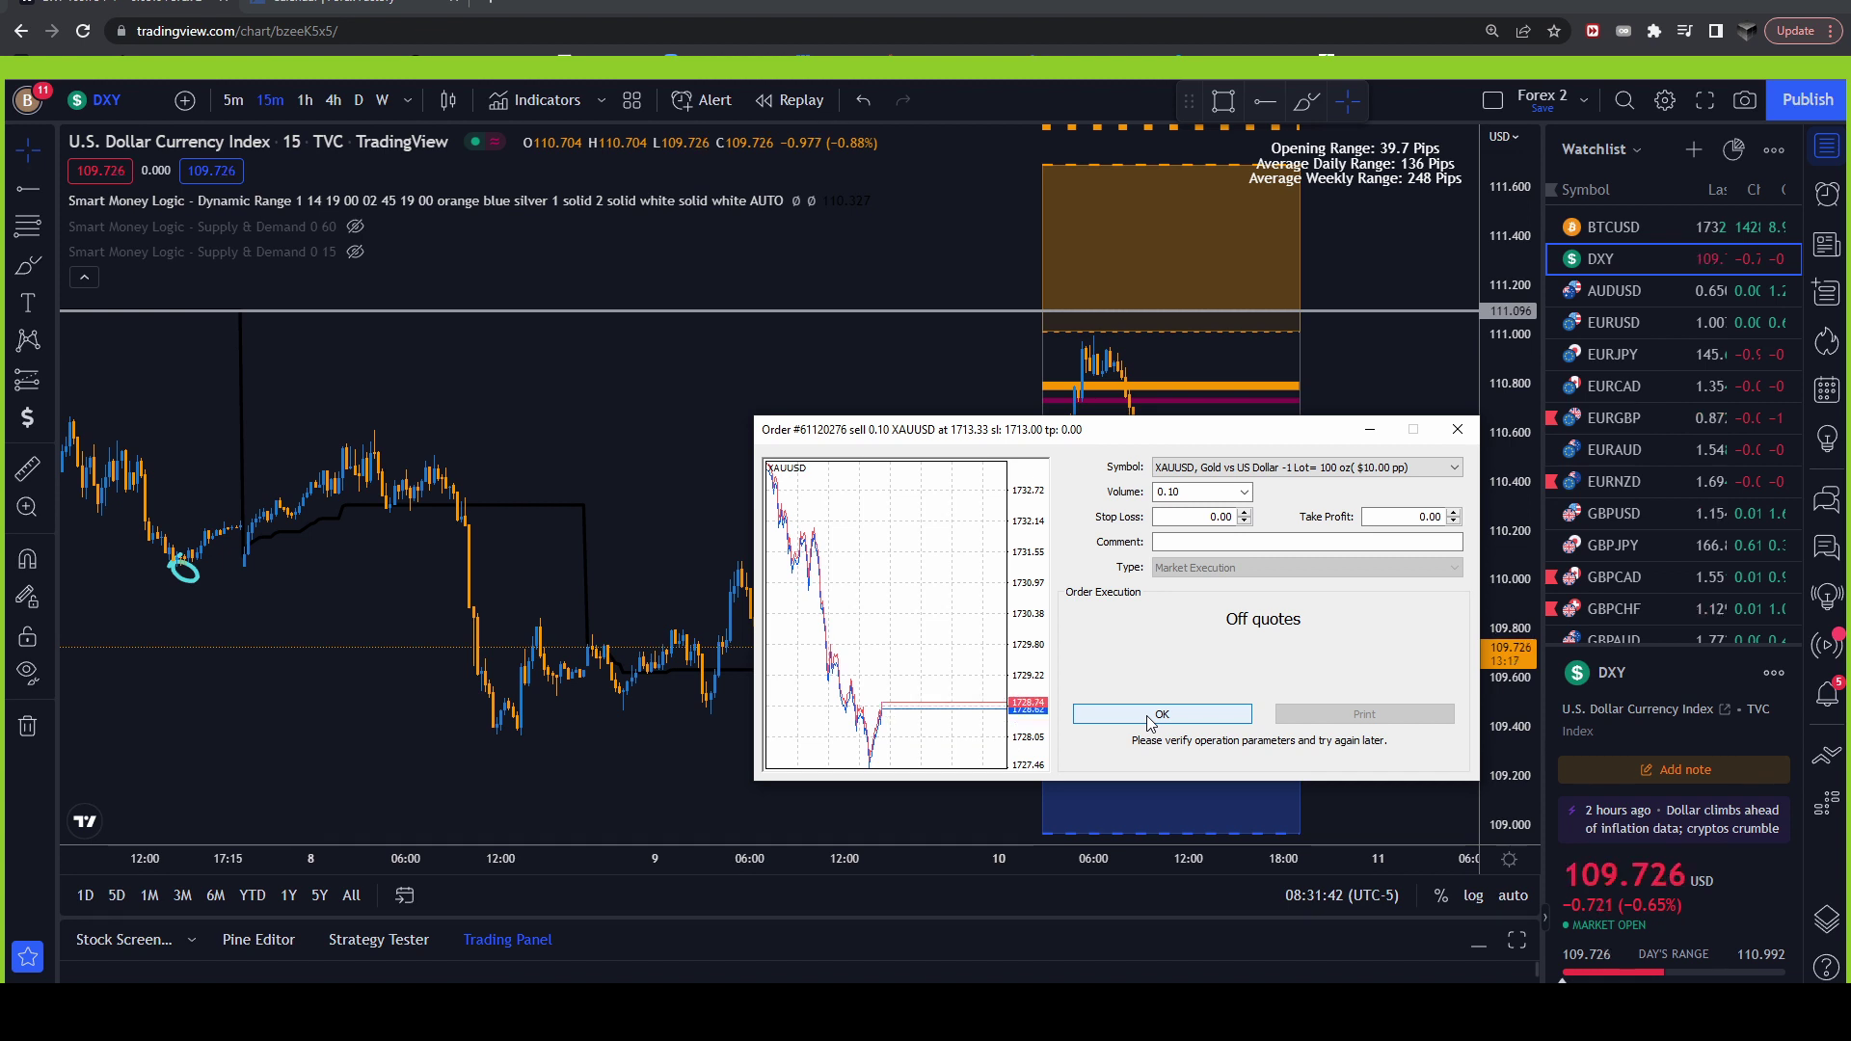
Dismiss the Off quotes notice, retry closing the XAUUSD sell at market twice, then shut the order window.
click(1148, 718)
click(1457, 430)
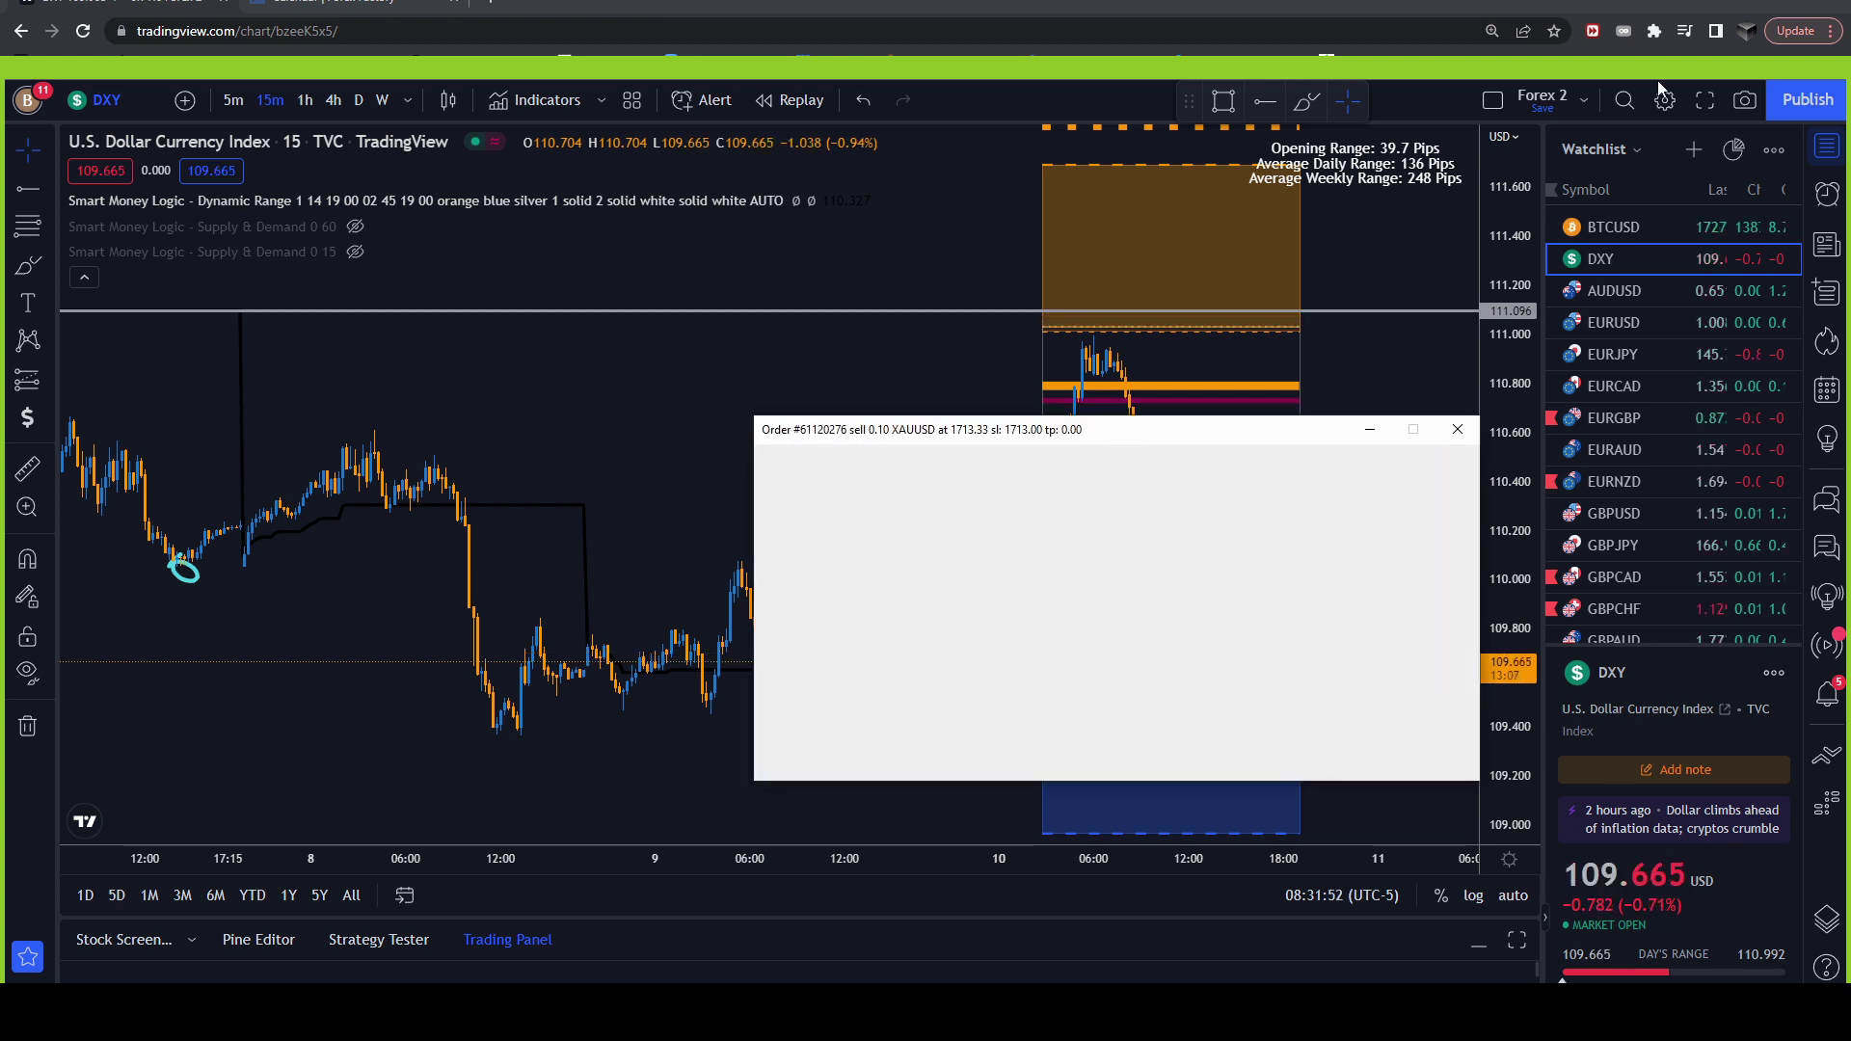
click(1251, 702)
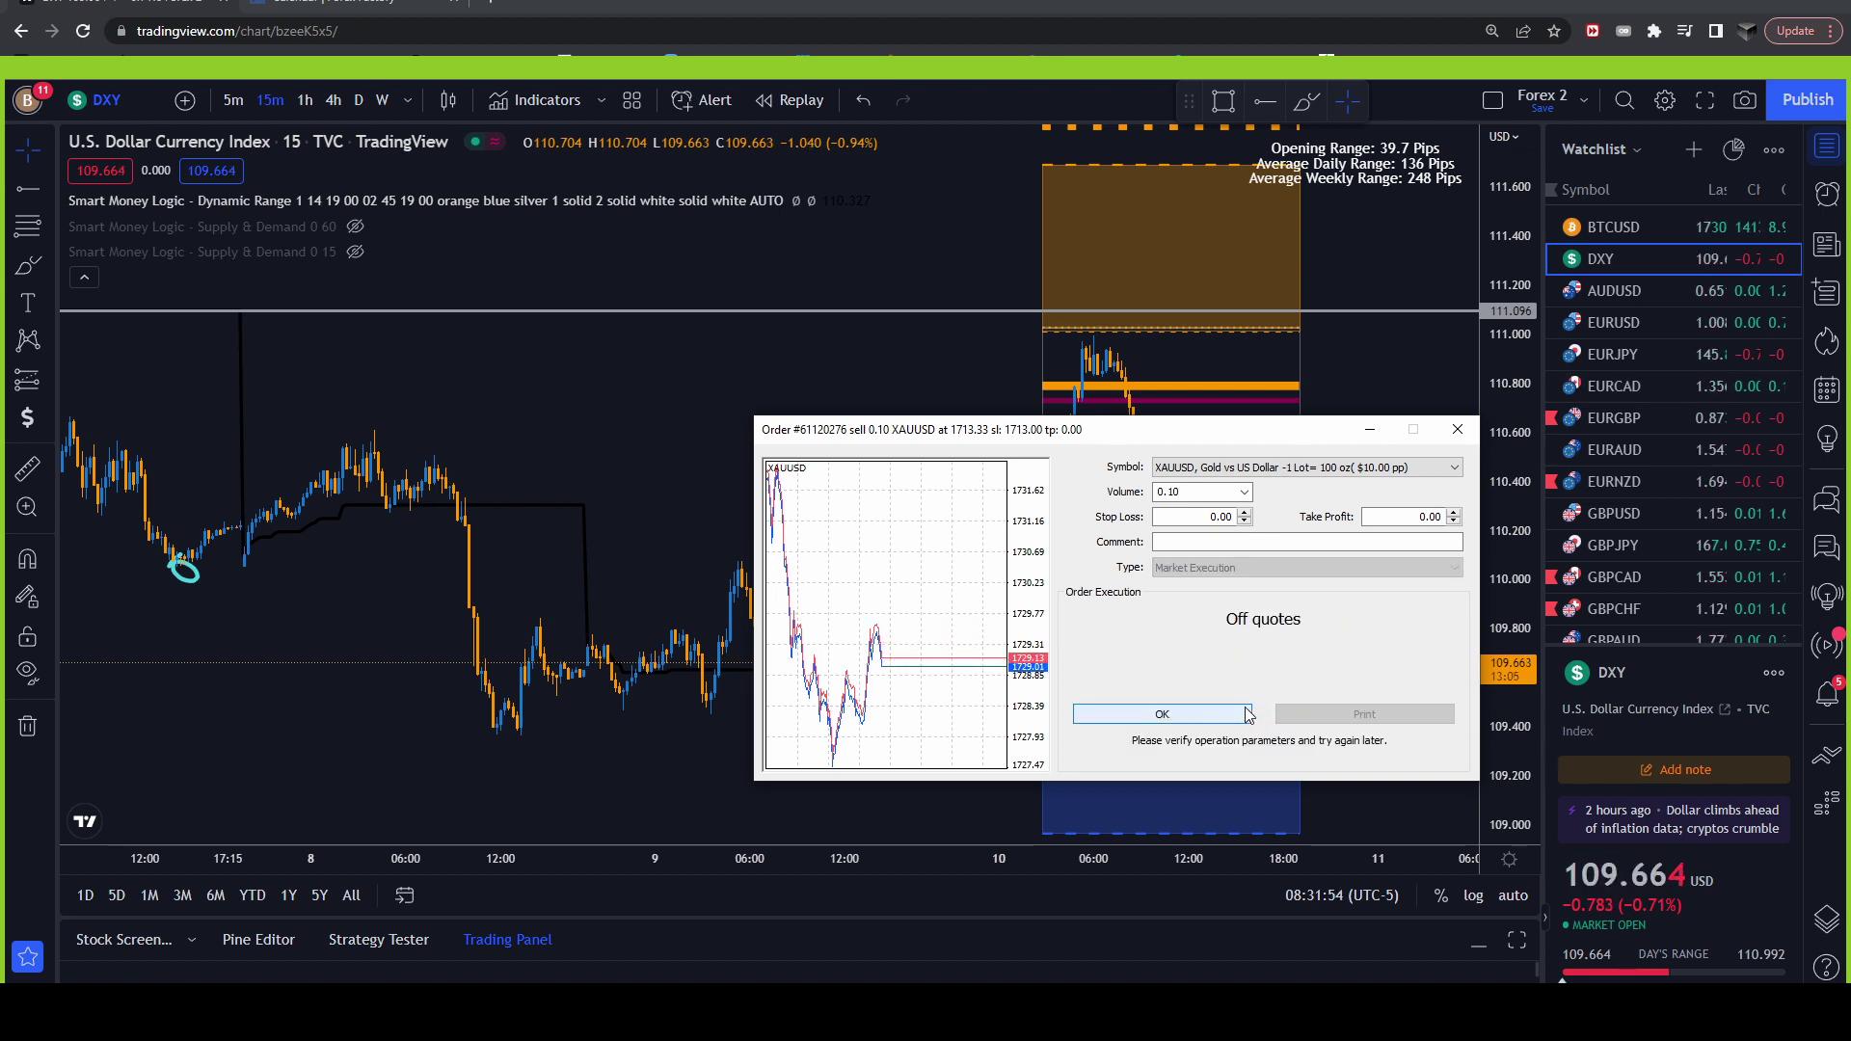
click(1253, 701)
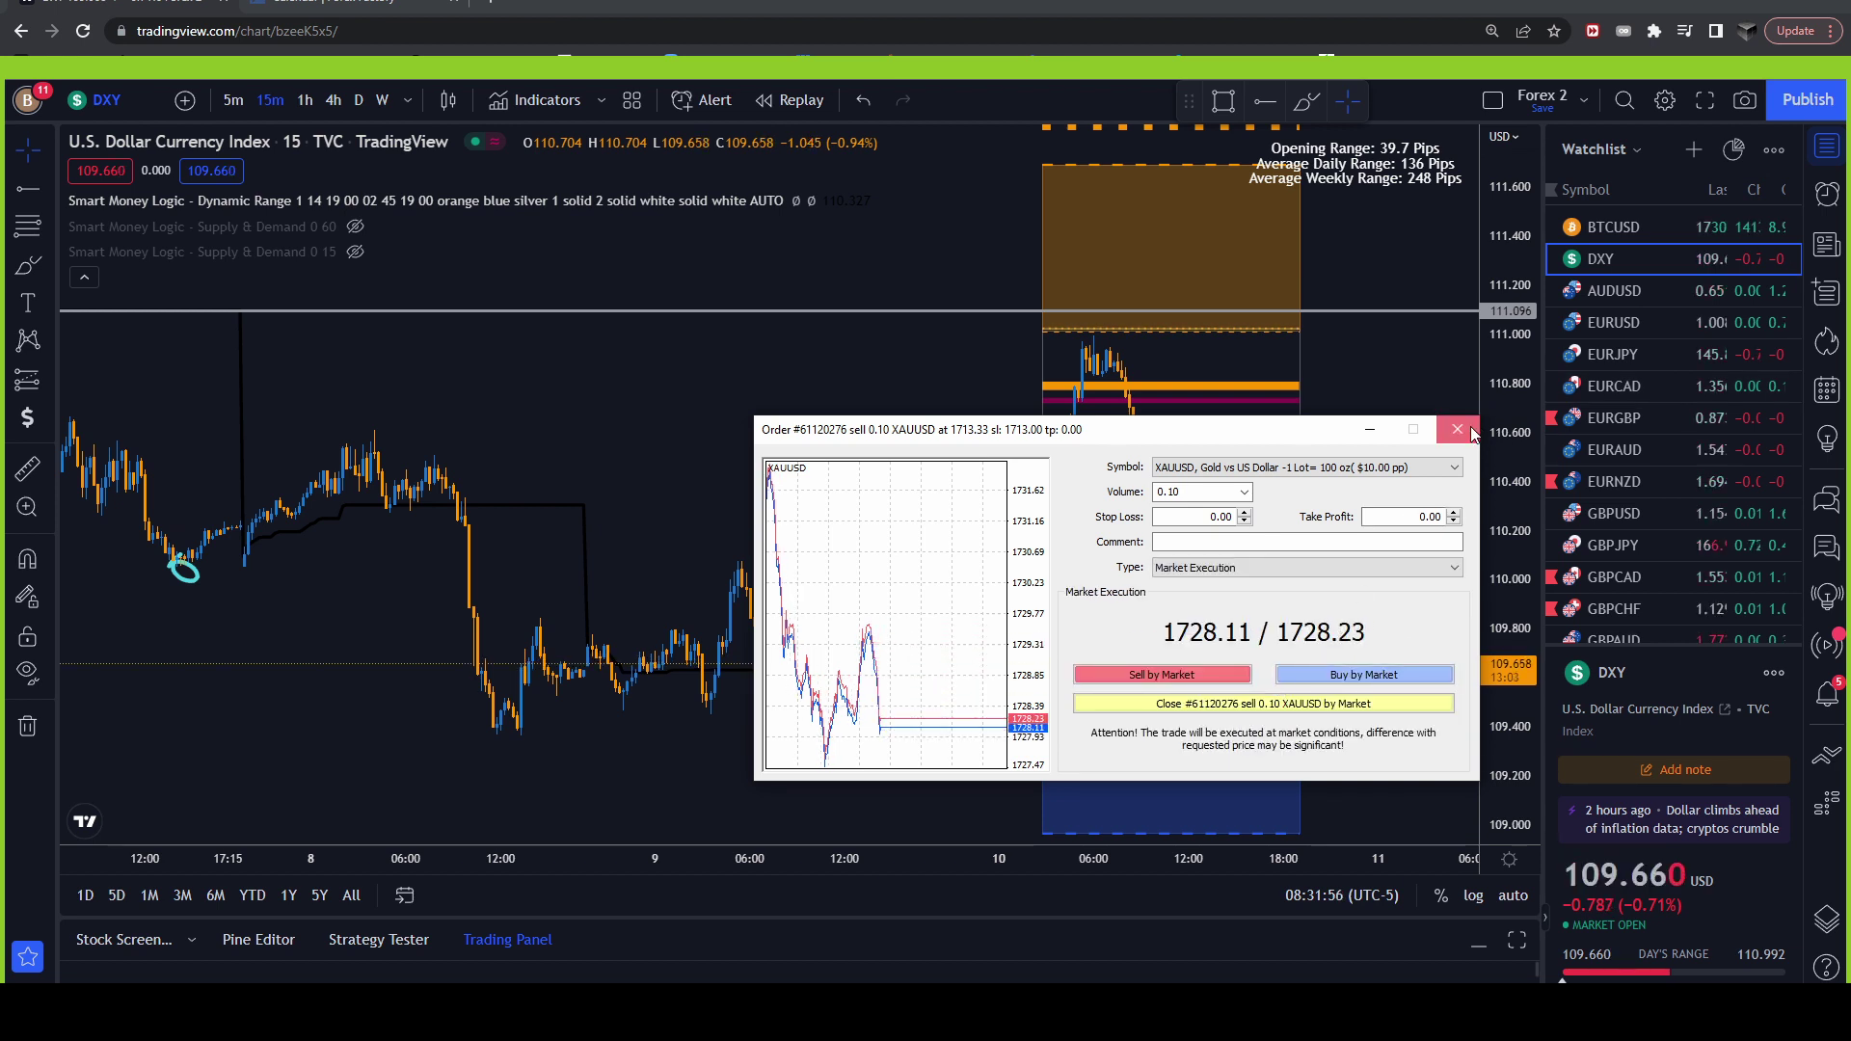
key(Escape)
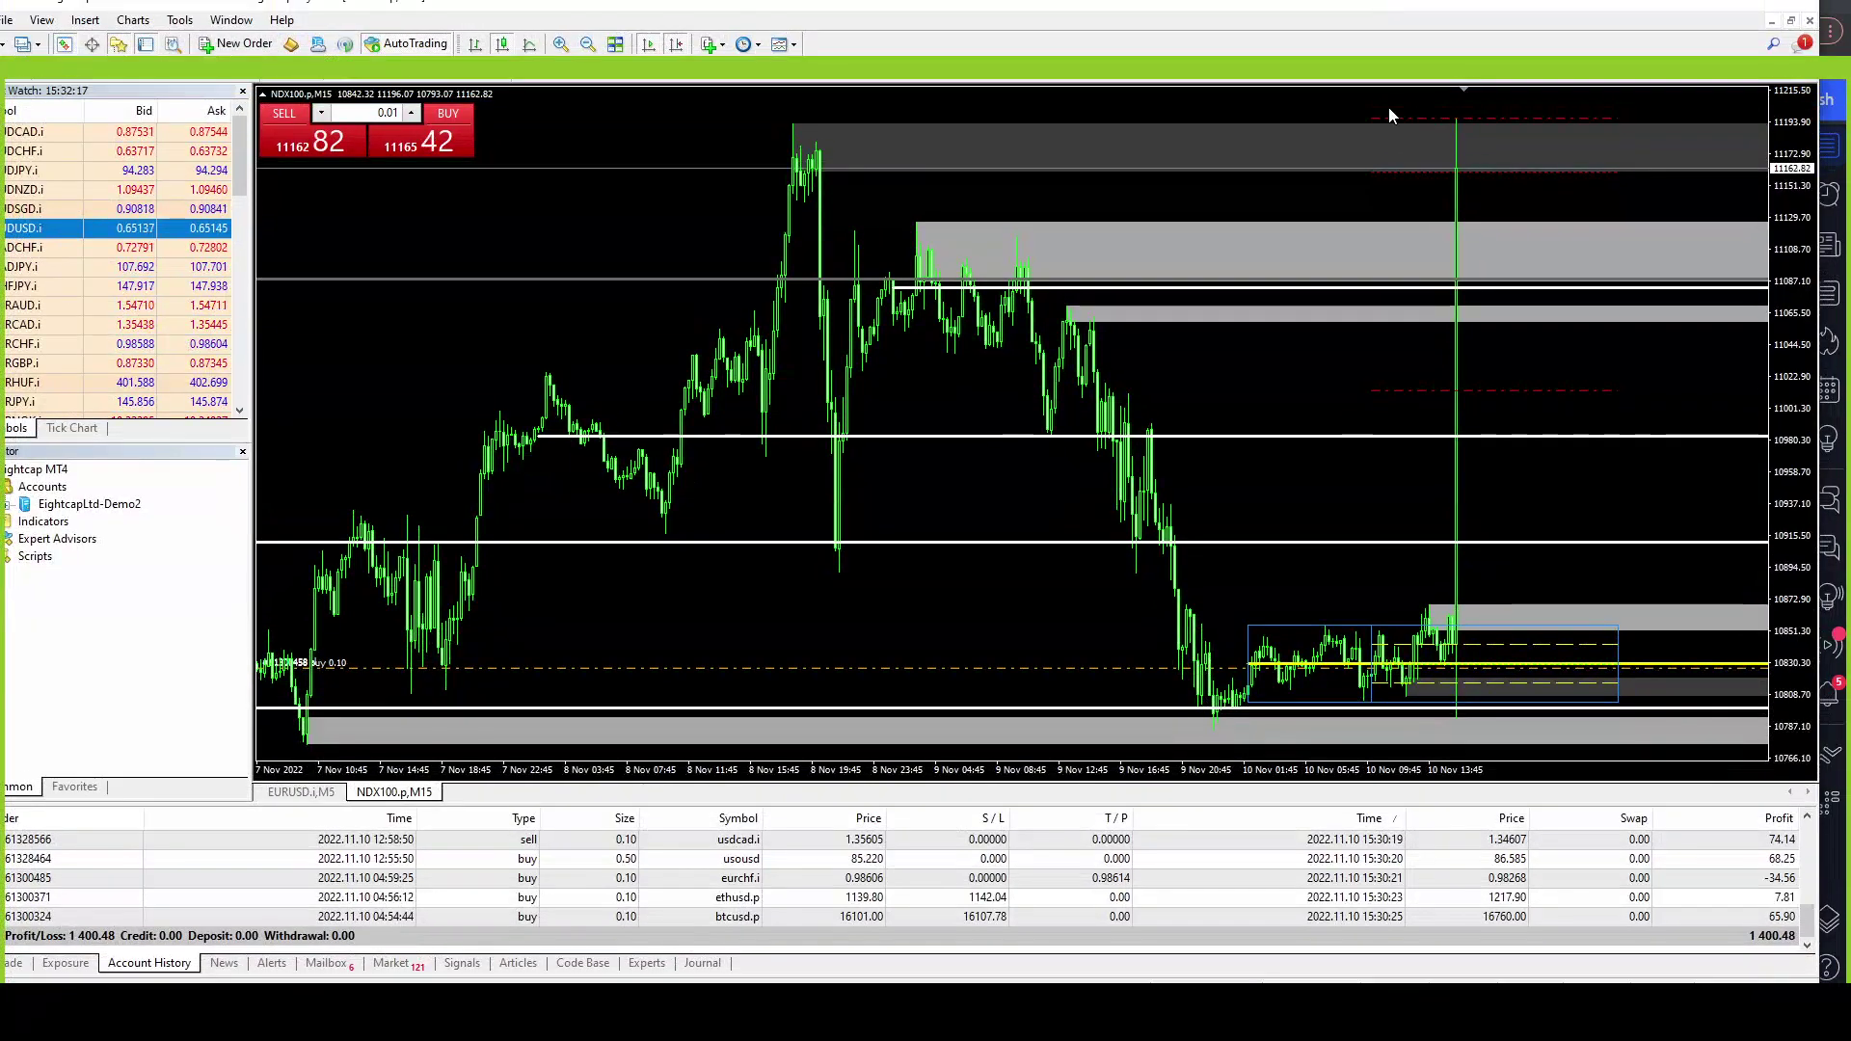
Sort closed trades by Profit, select the top winner gbpchf.i, and return to the DXY chart.
click(1689, 815)
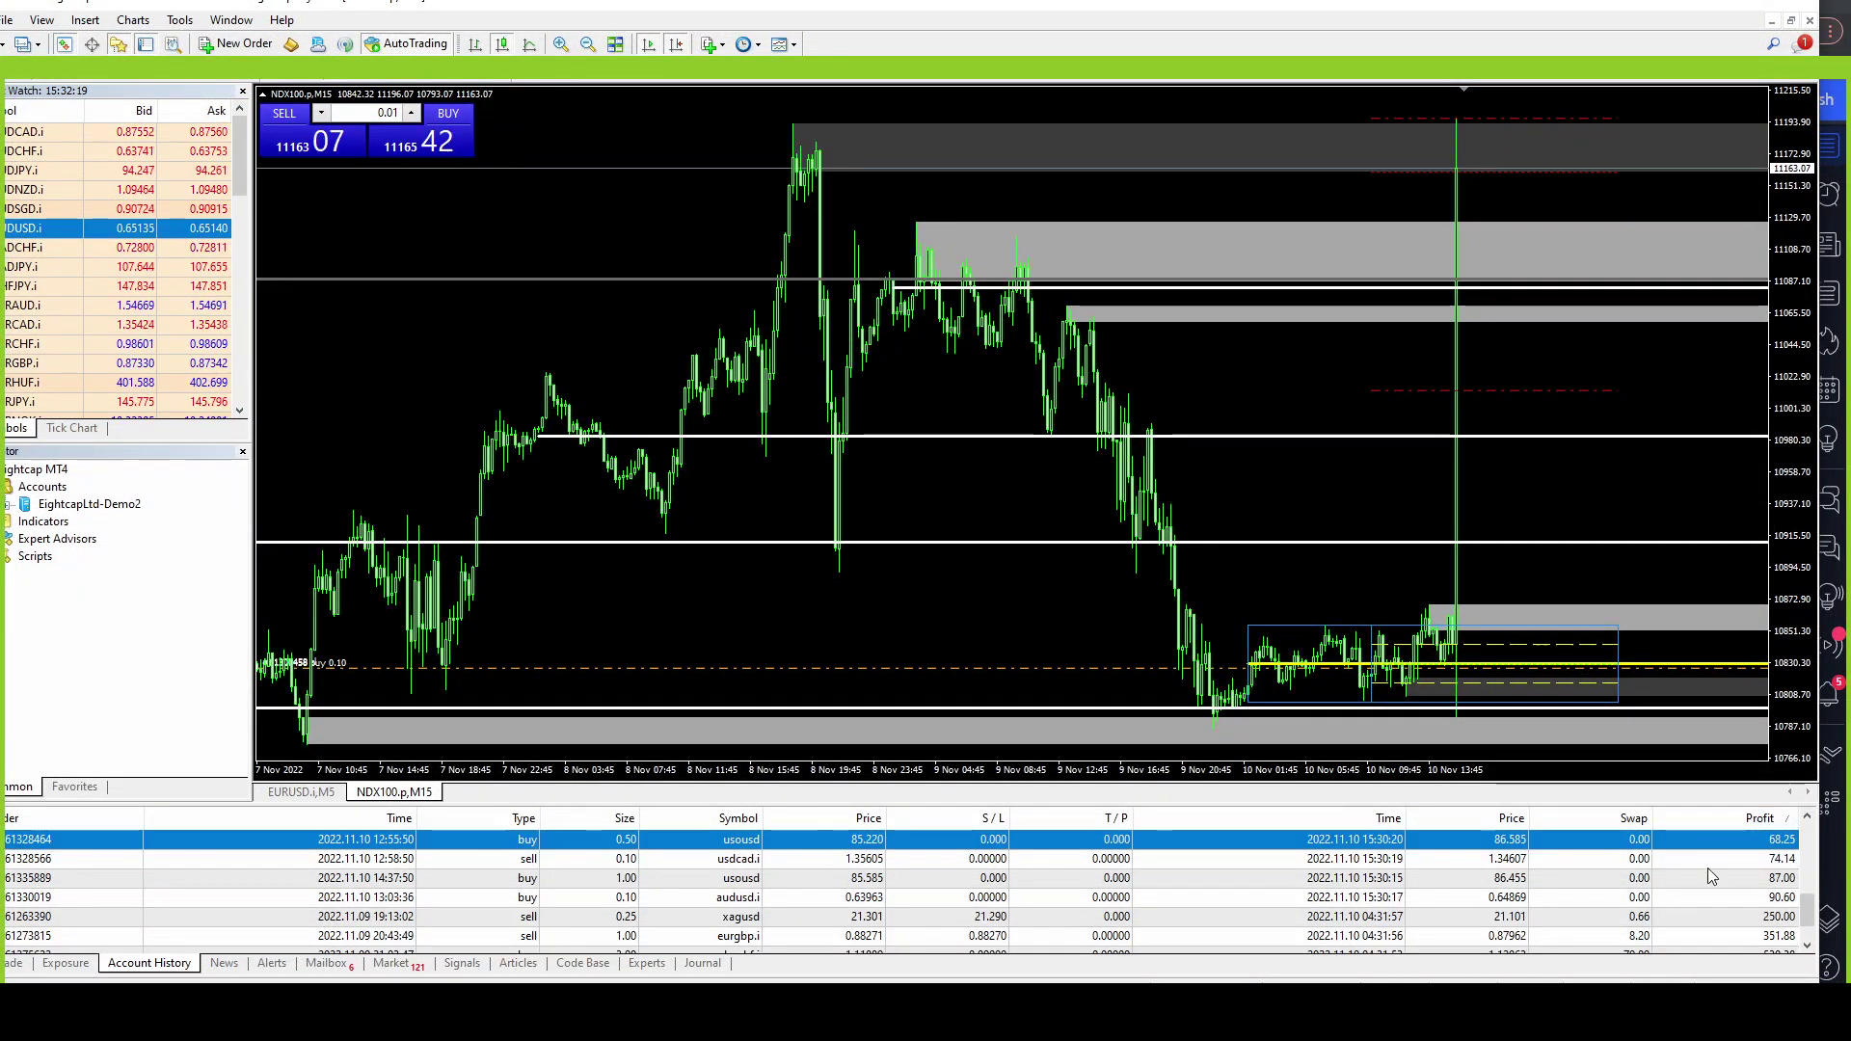
scroll(1704, 916, down, 1)
click(1706, 910)
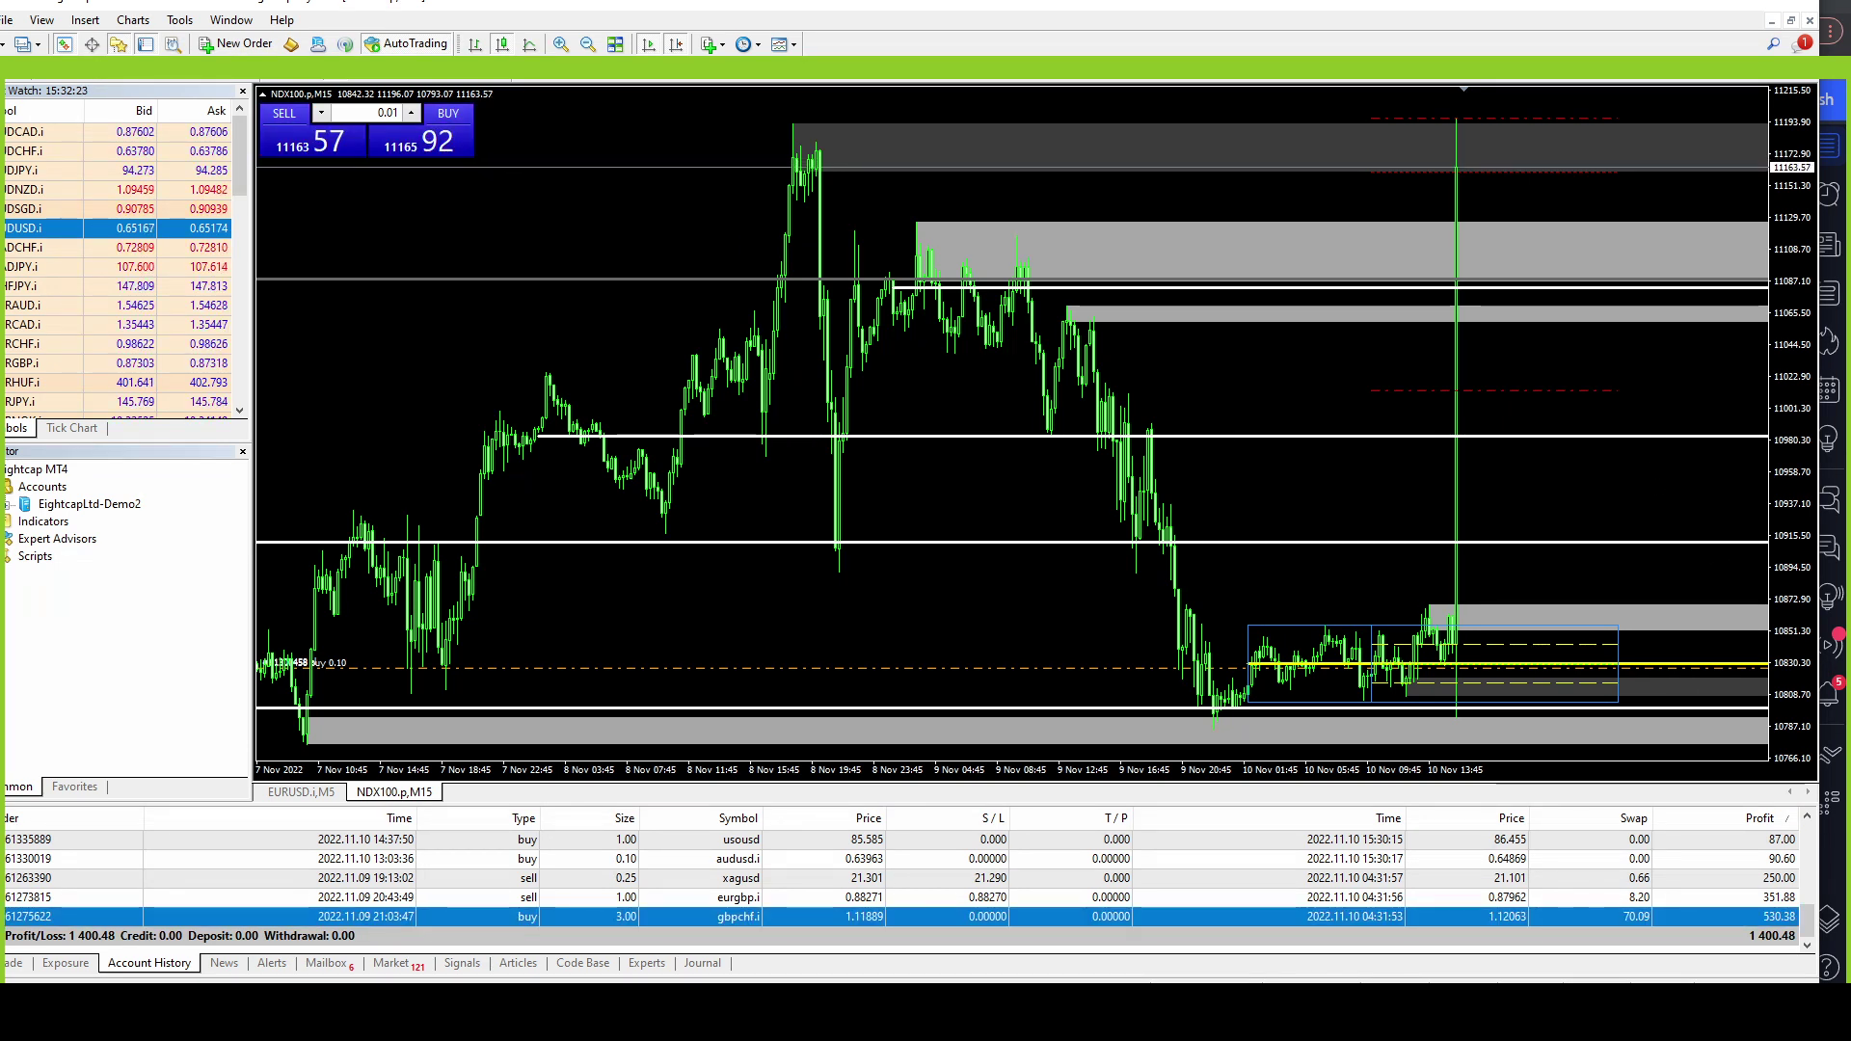
key(alt+Tab)
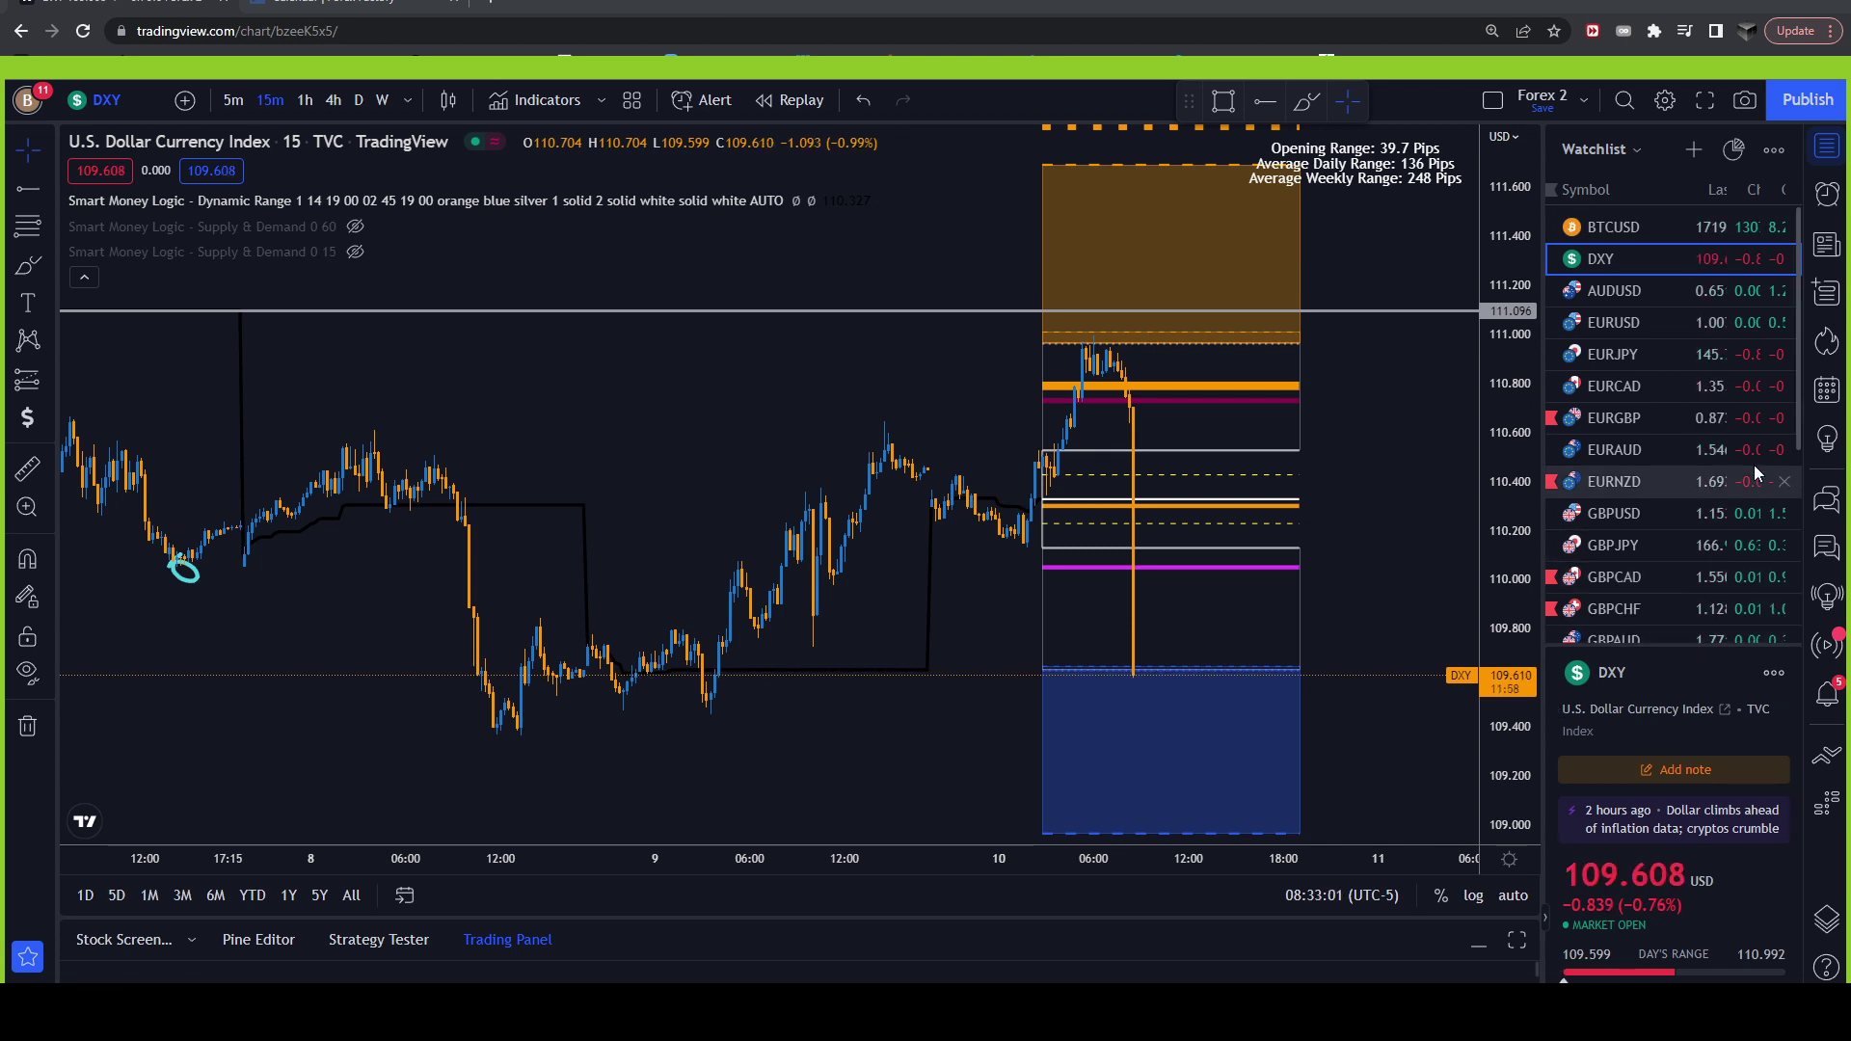
Load NAS100USD and measure its recent move, then switch the chart to WTICOUSD.
scroll(1702, 494, down, 4)
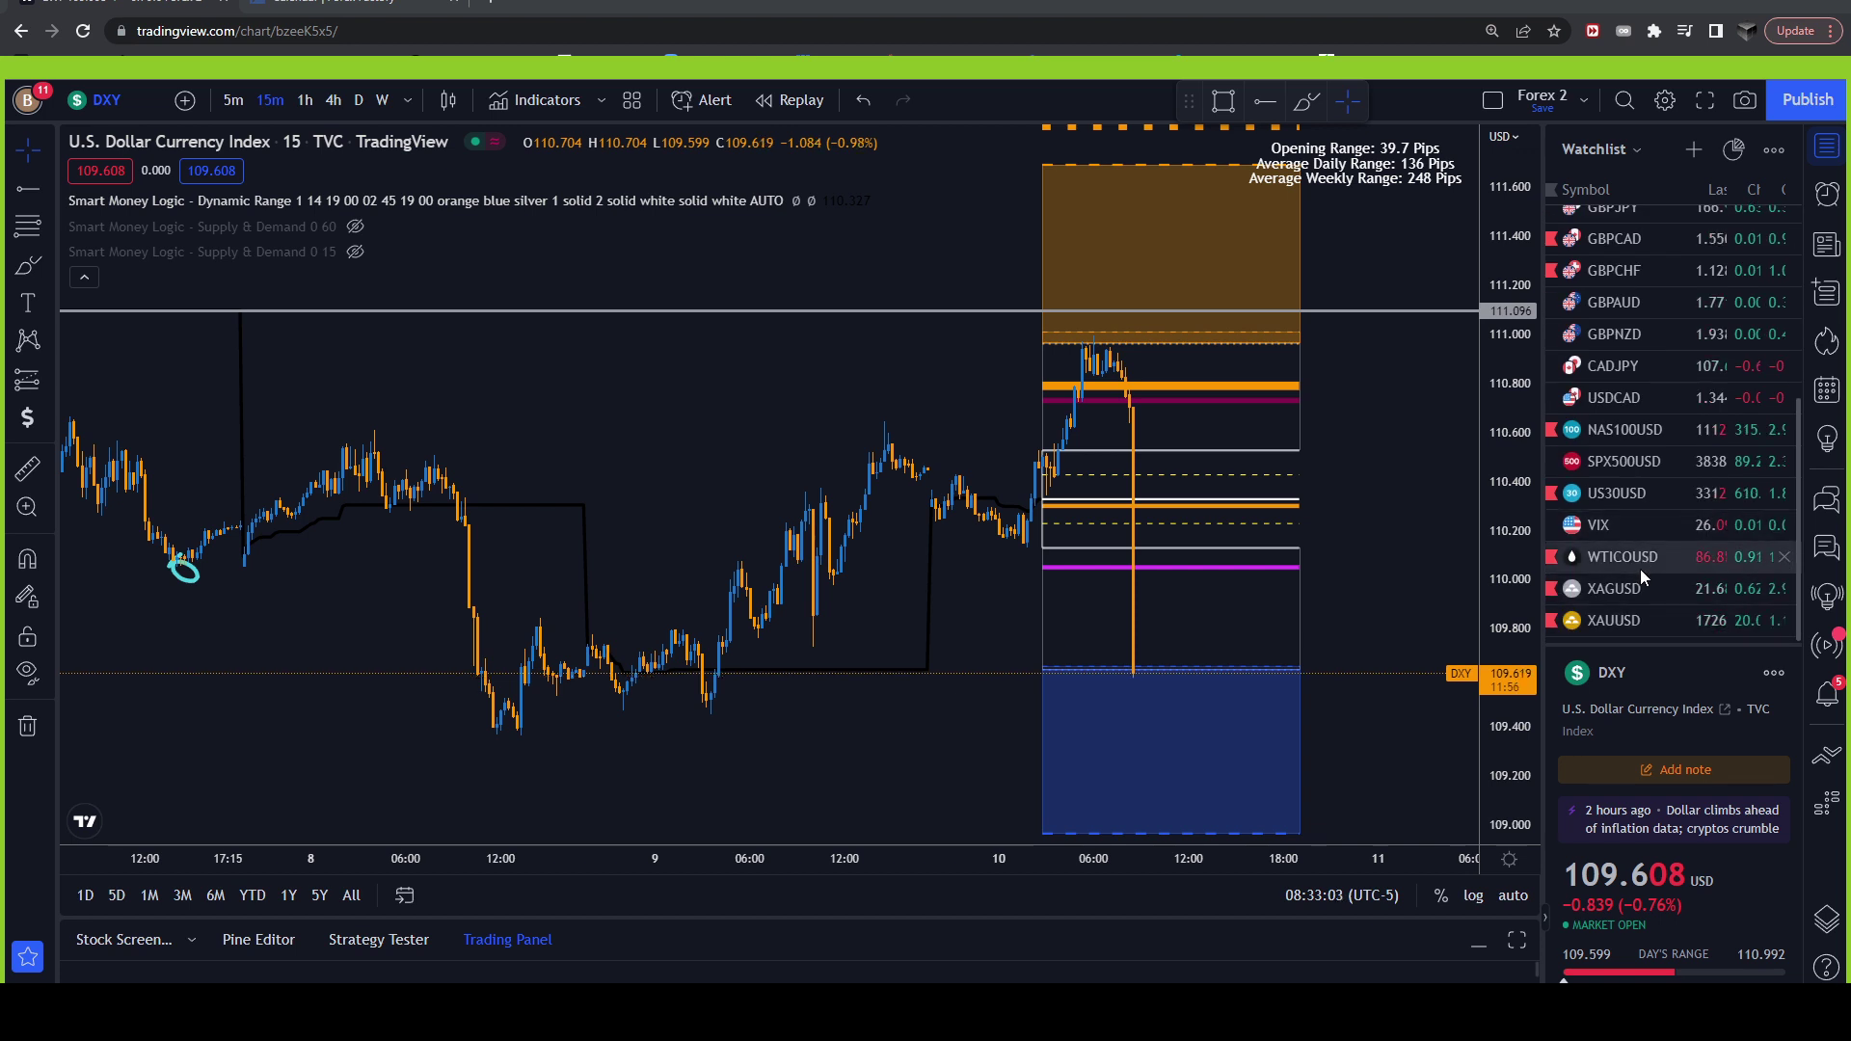
click(1633, 431)
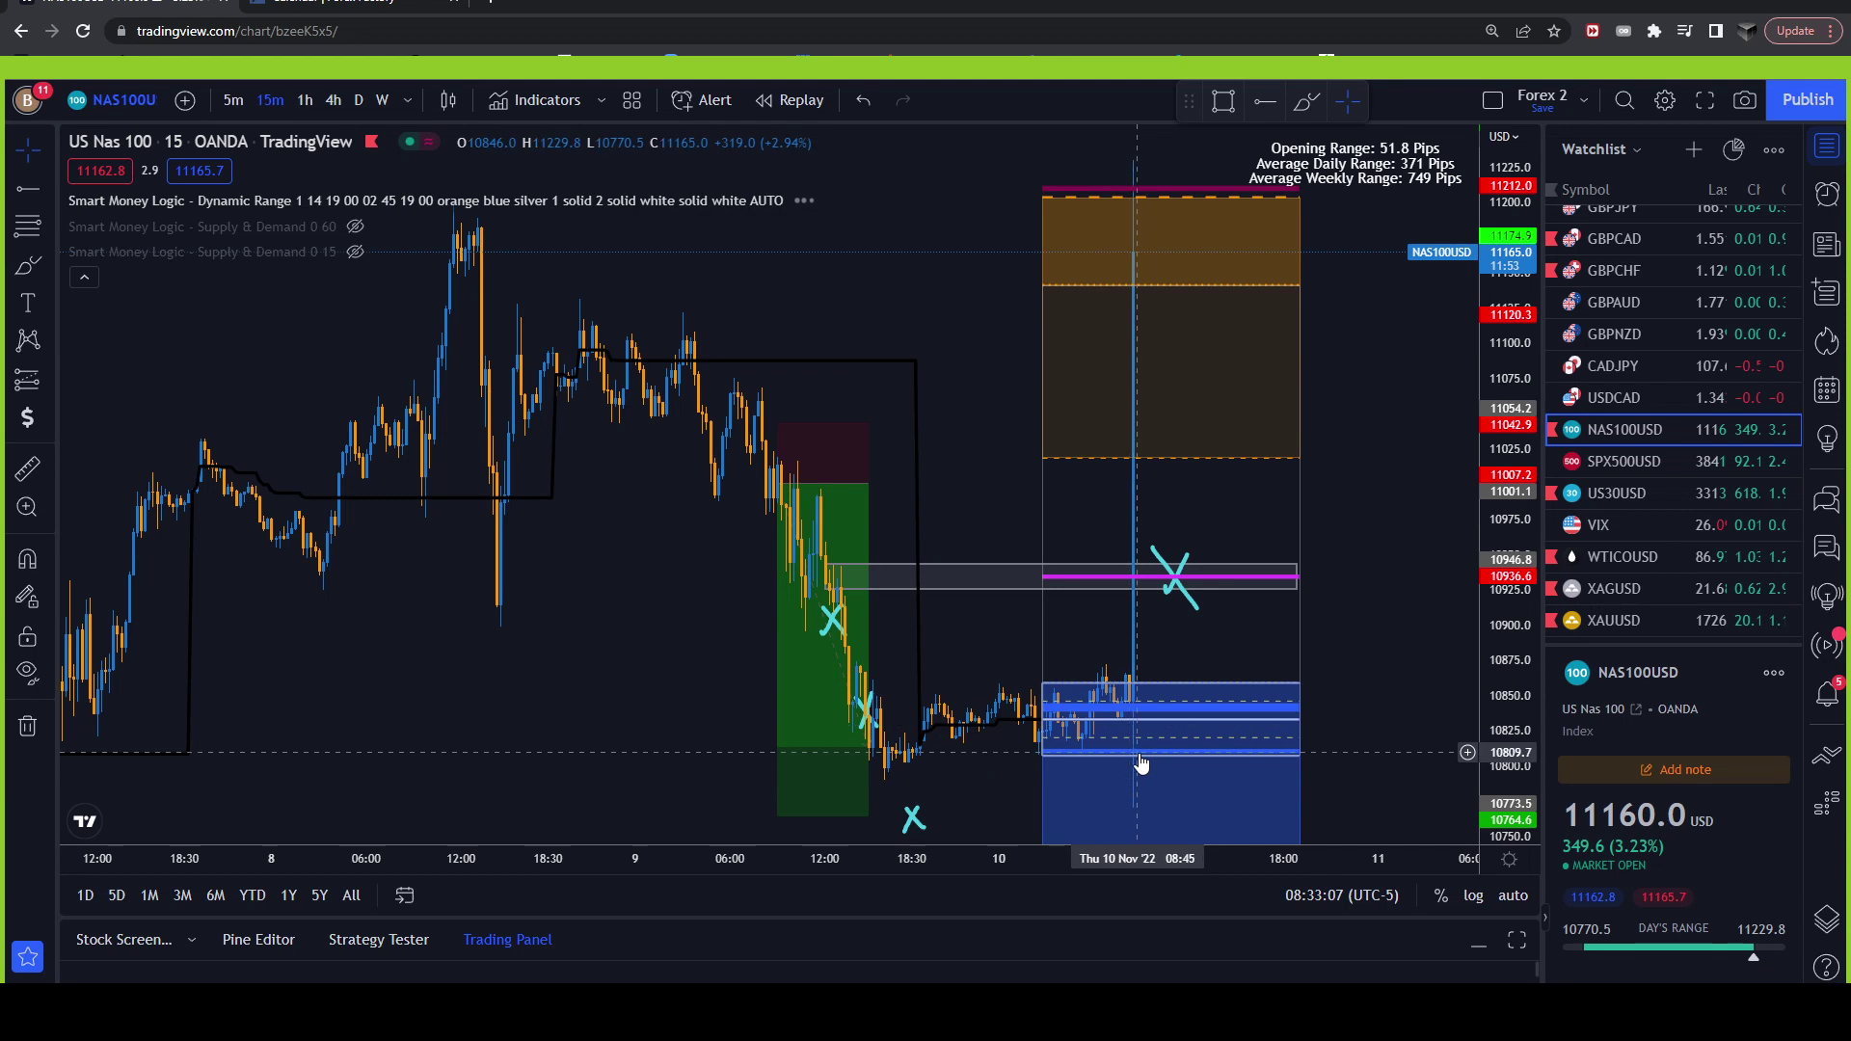
shift+click(1135, 736)
click(1142, 204)
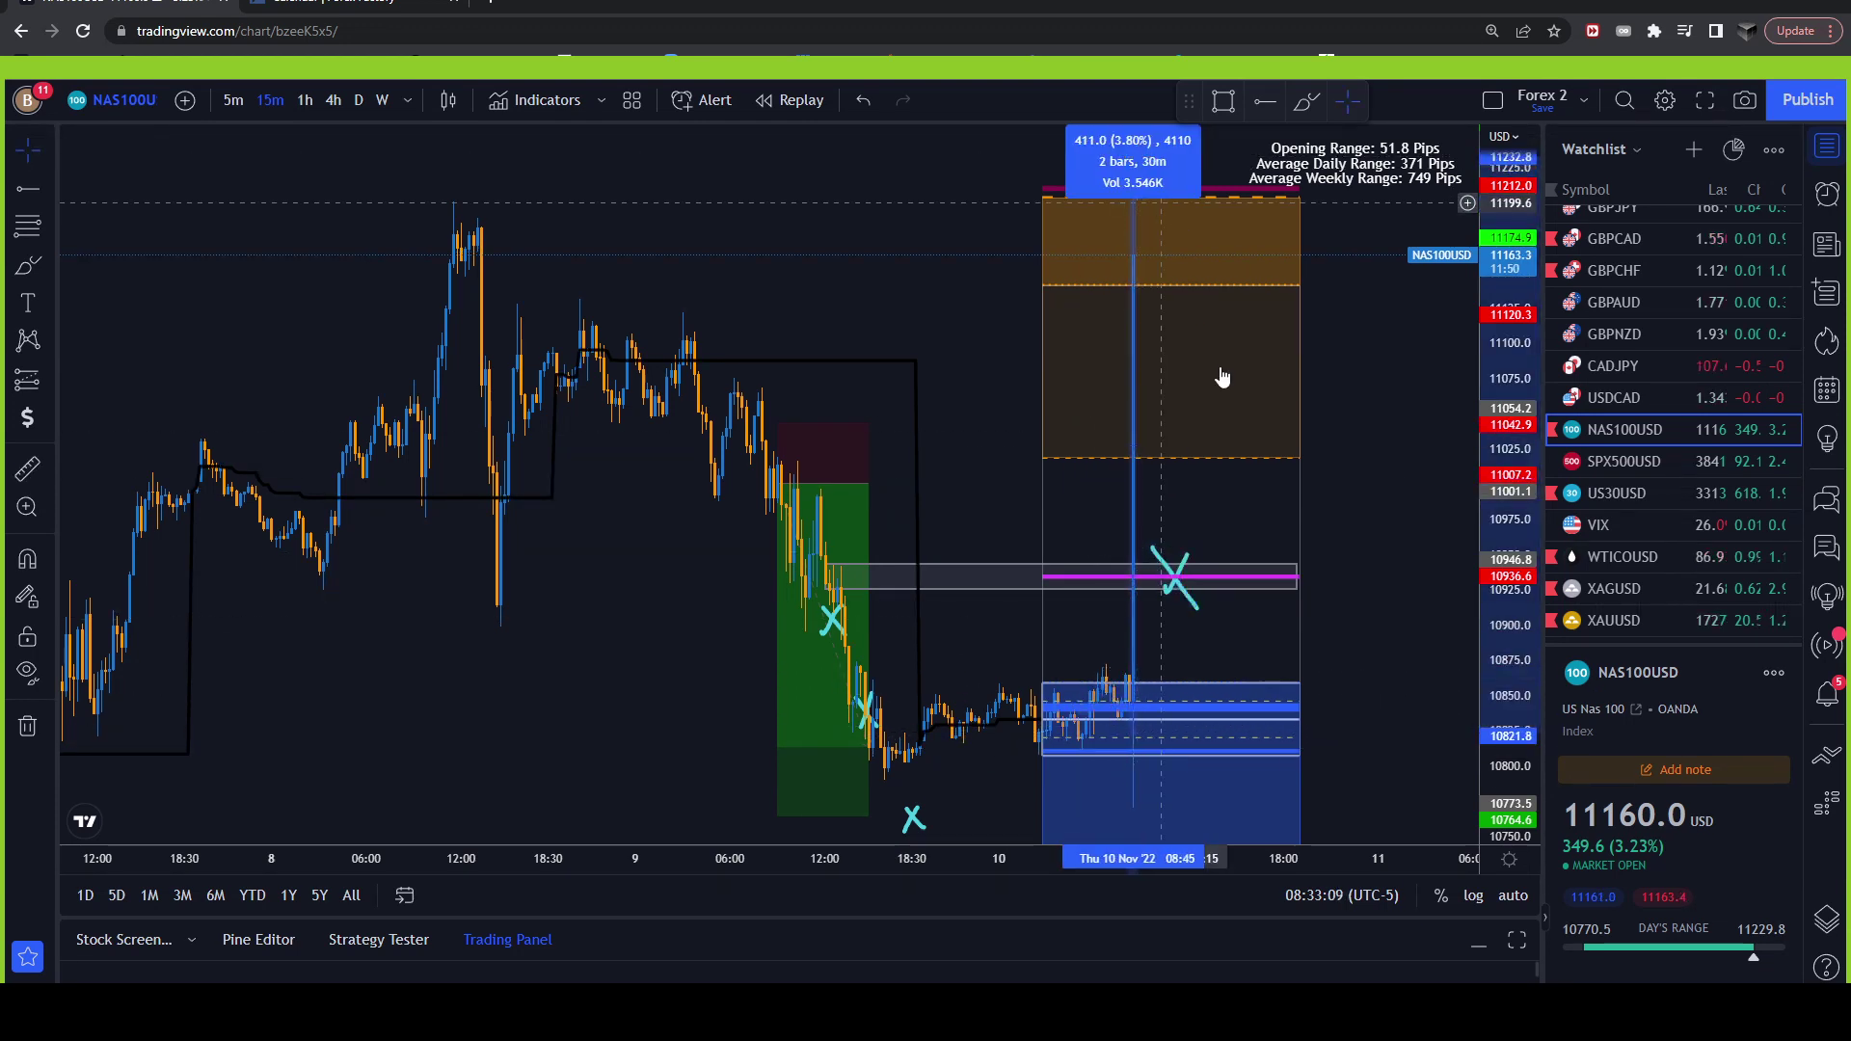
click(1362, 520)
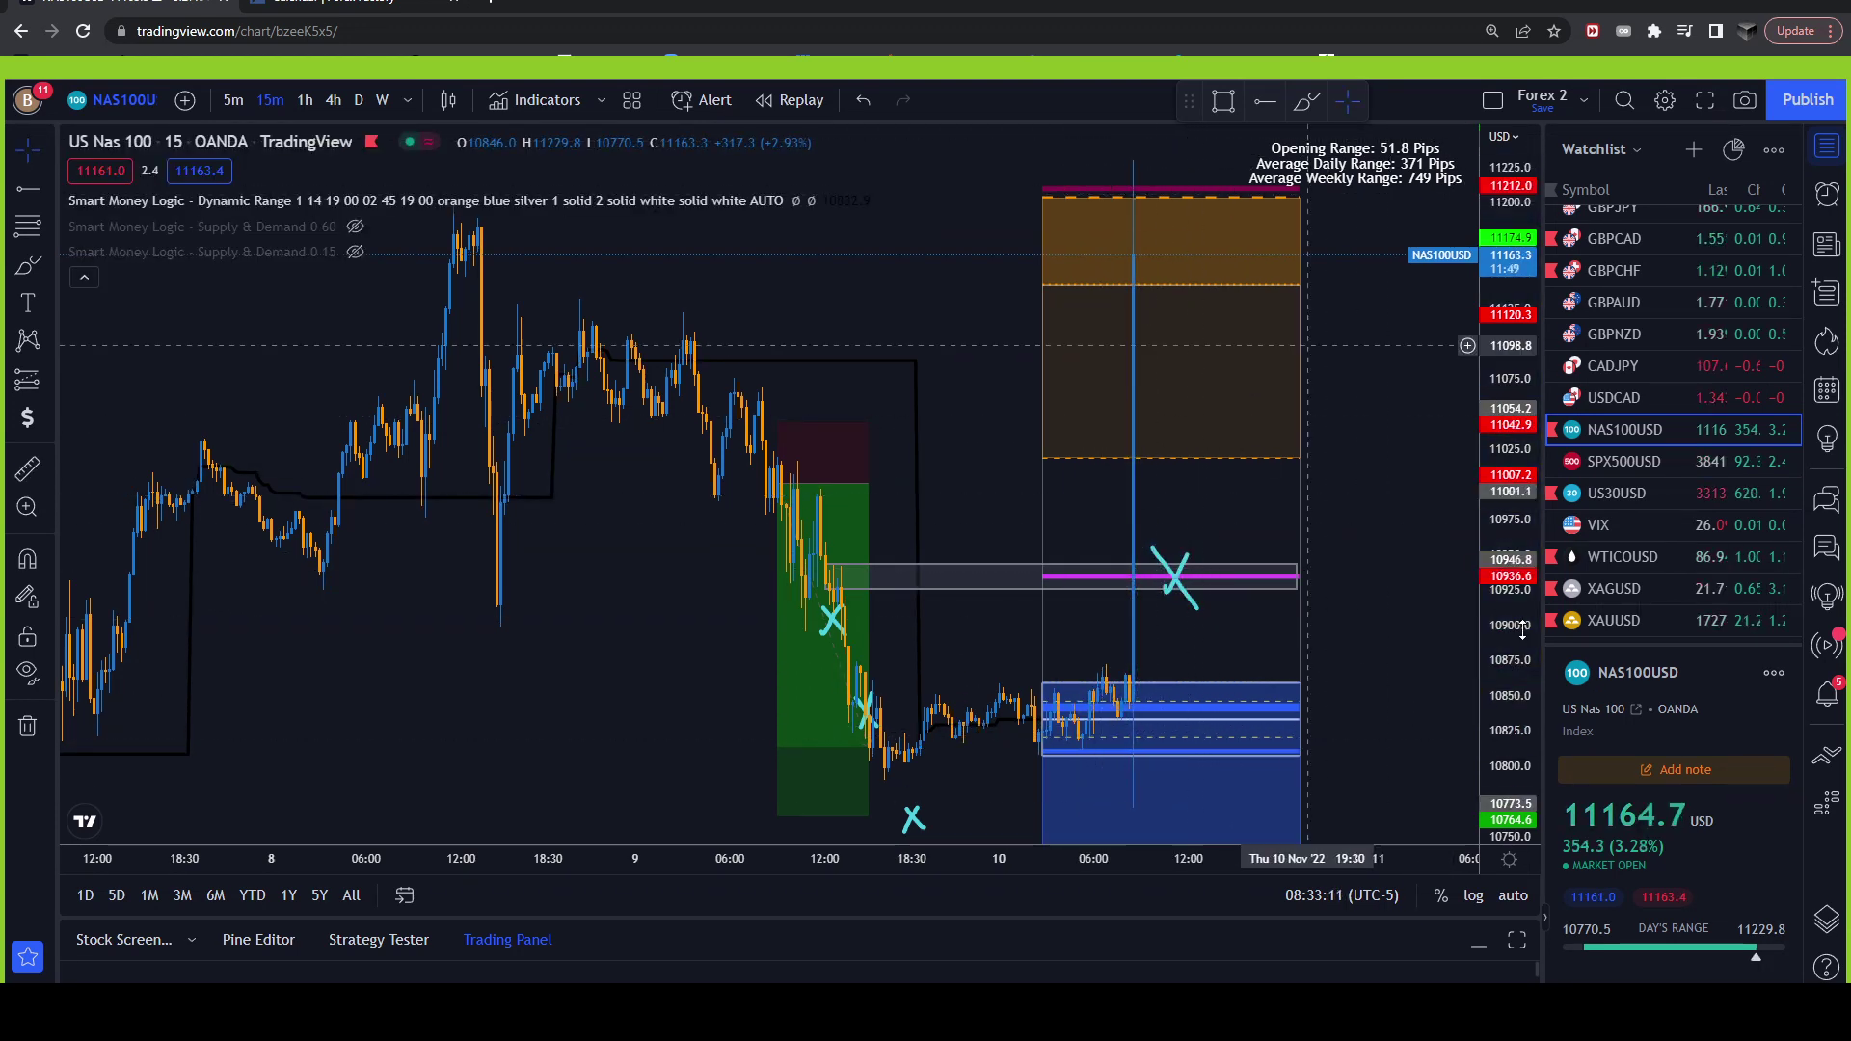
click(1632, 550)
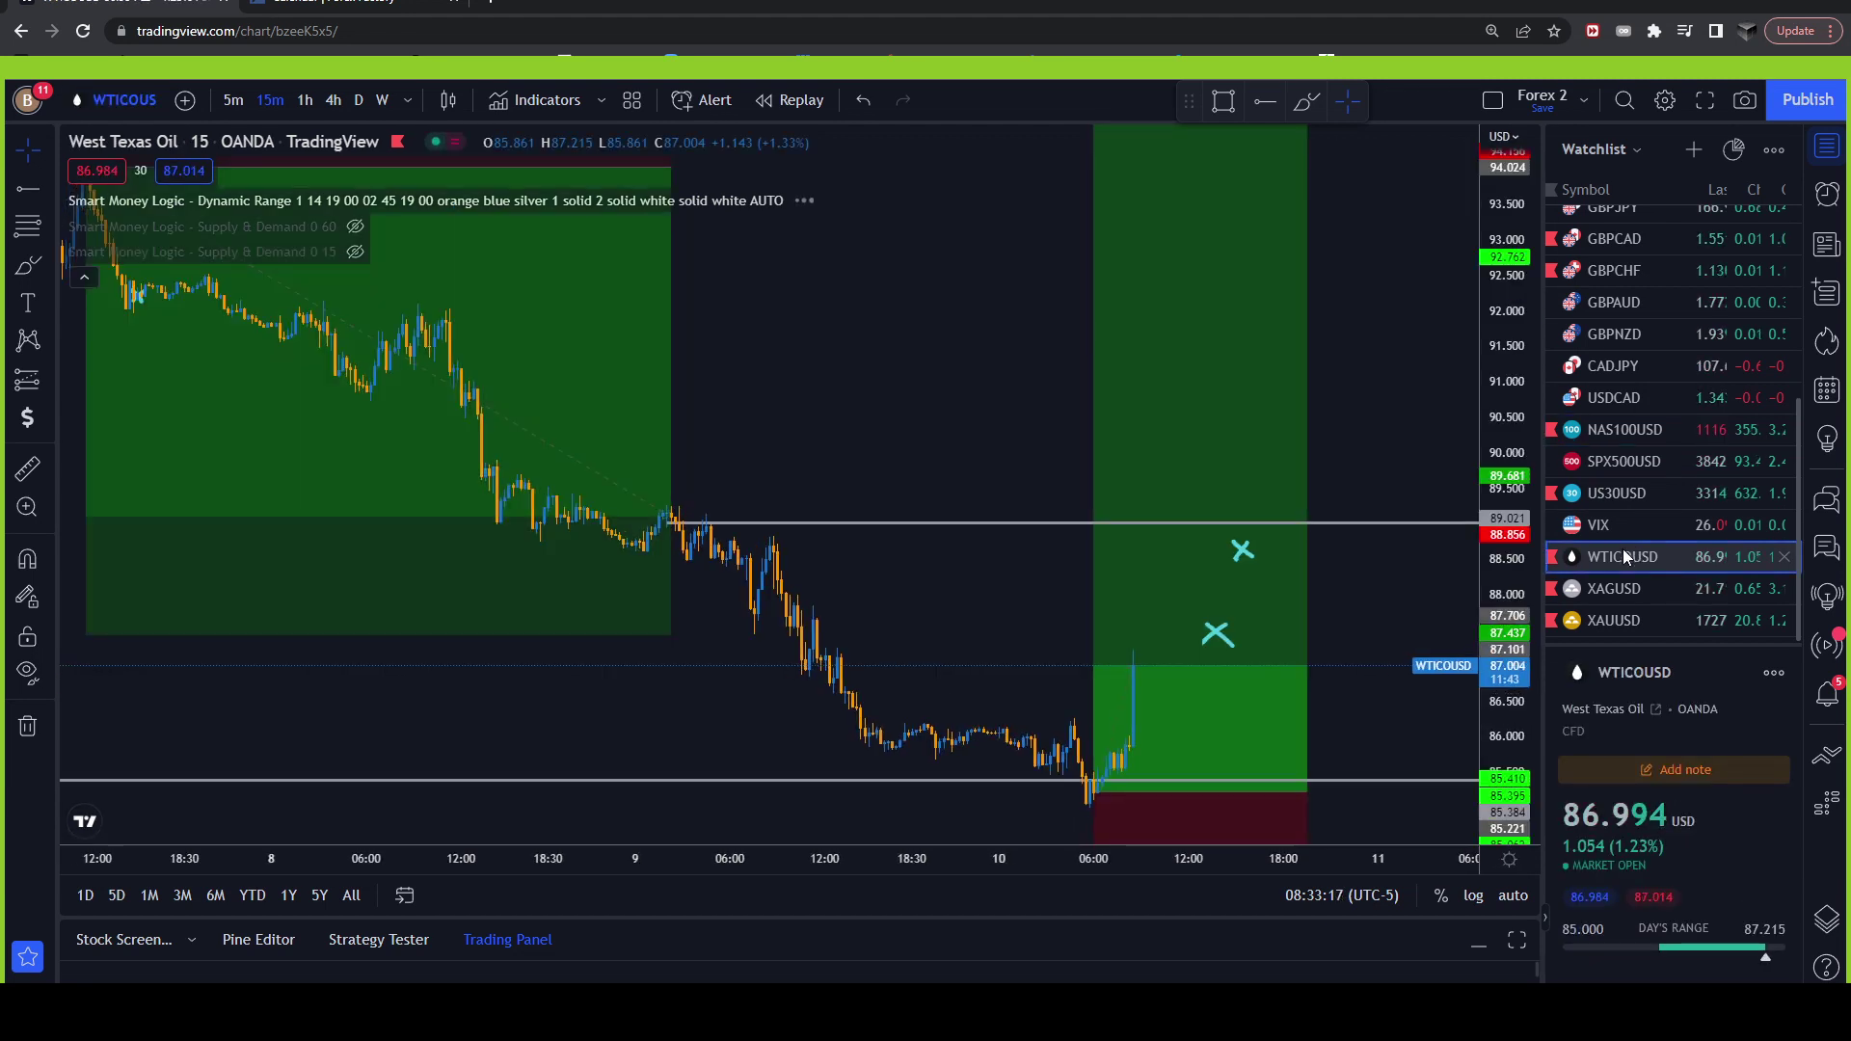
click(1095, 802)
scroll(1092, 802, up, 2)
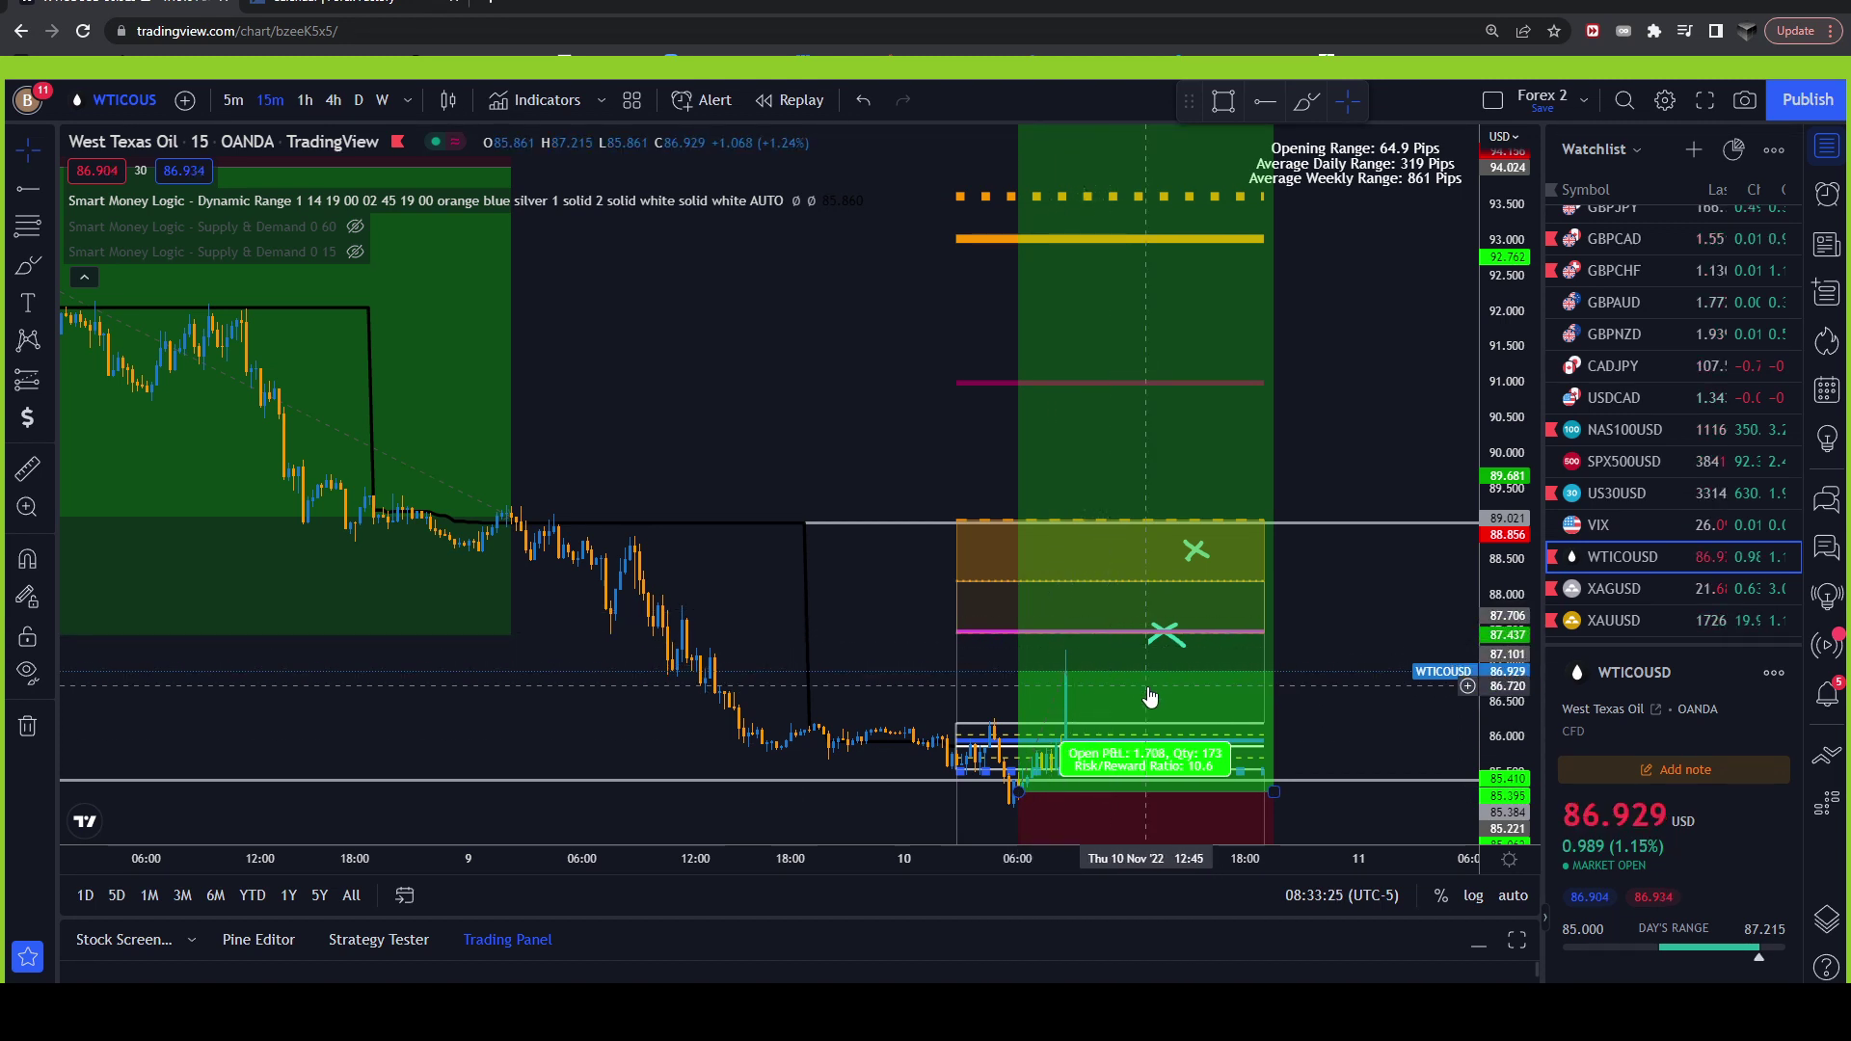
click(847, 813)
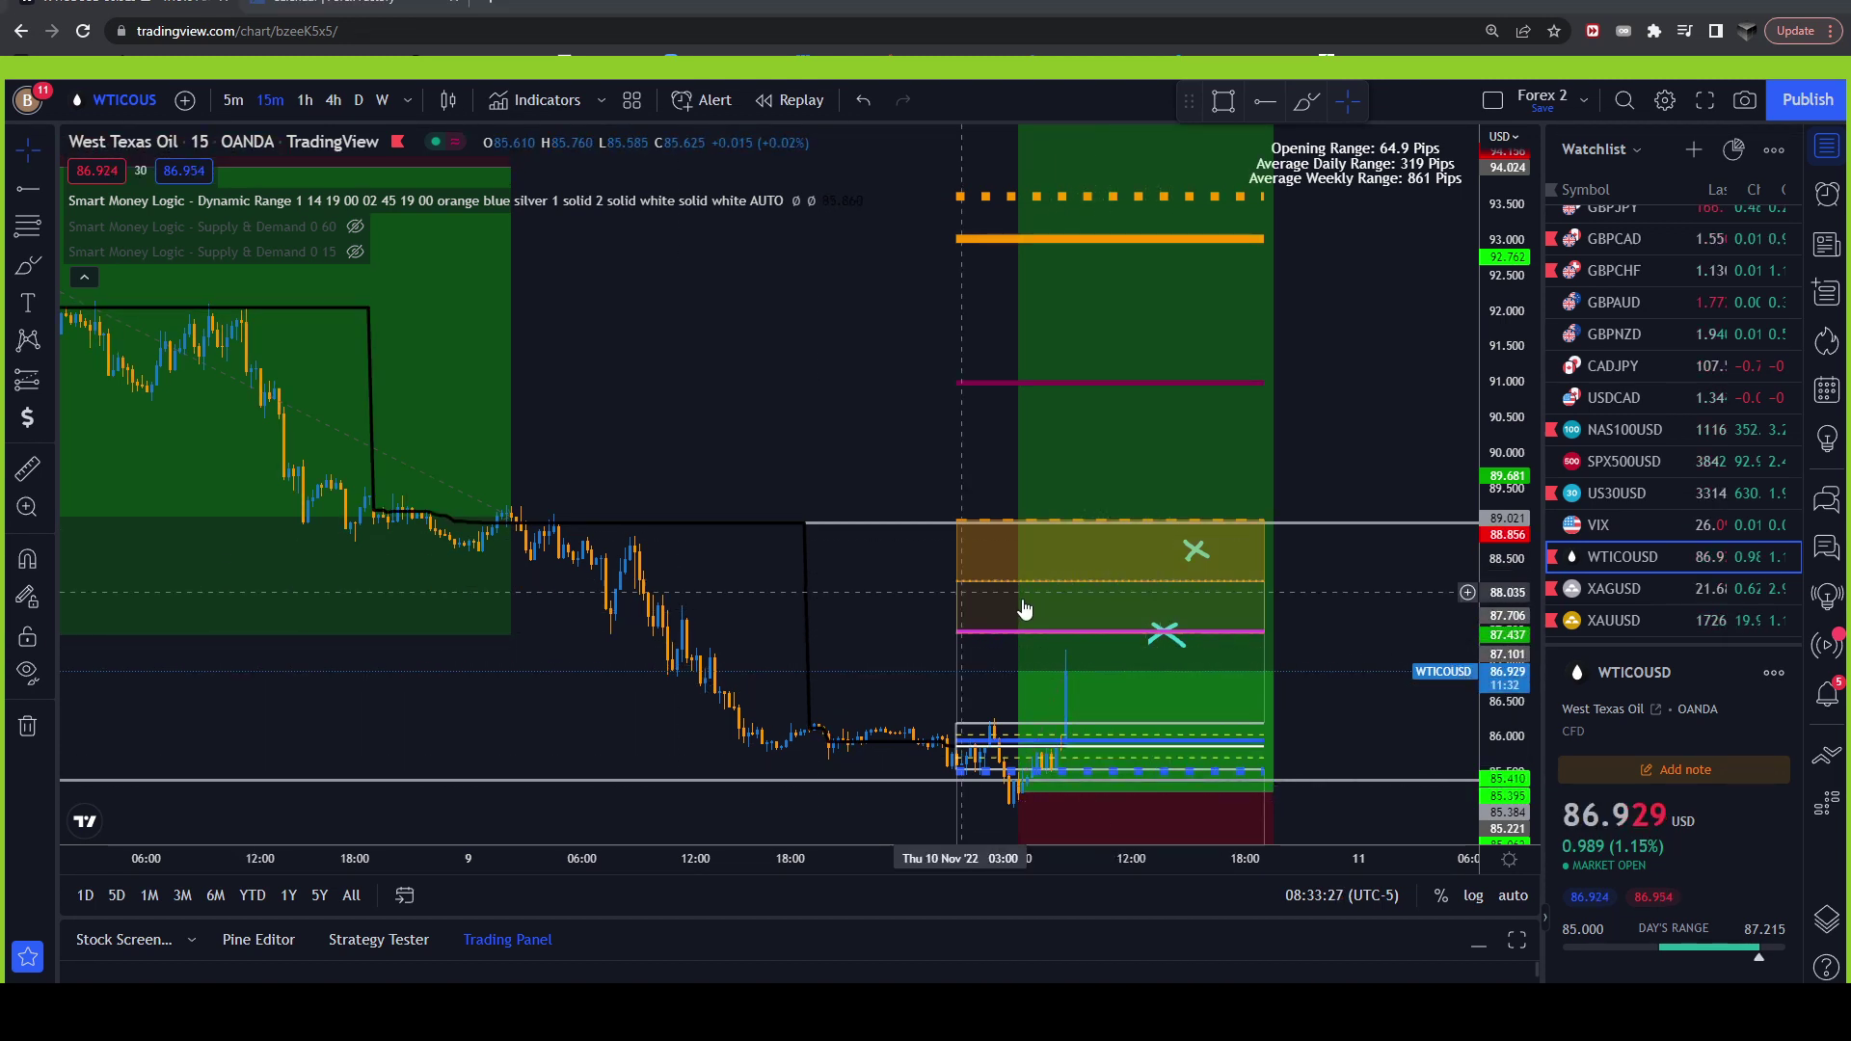
scroll(1068, 677, down, 1)
click(1068, 678)
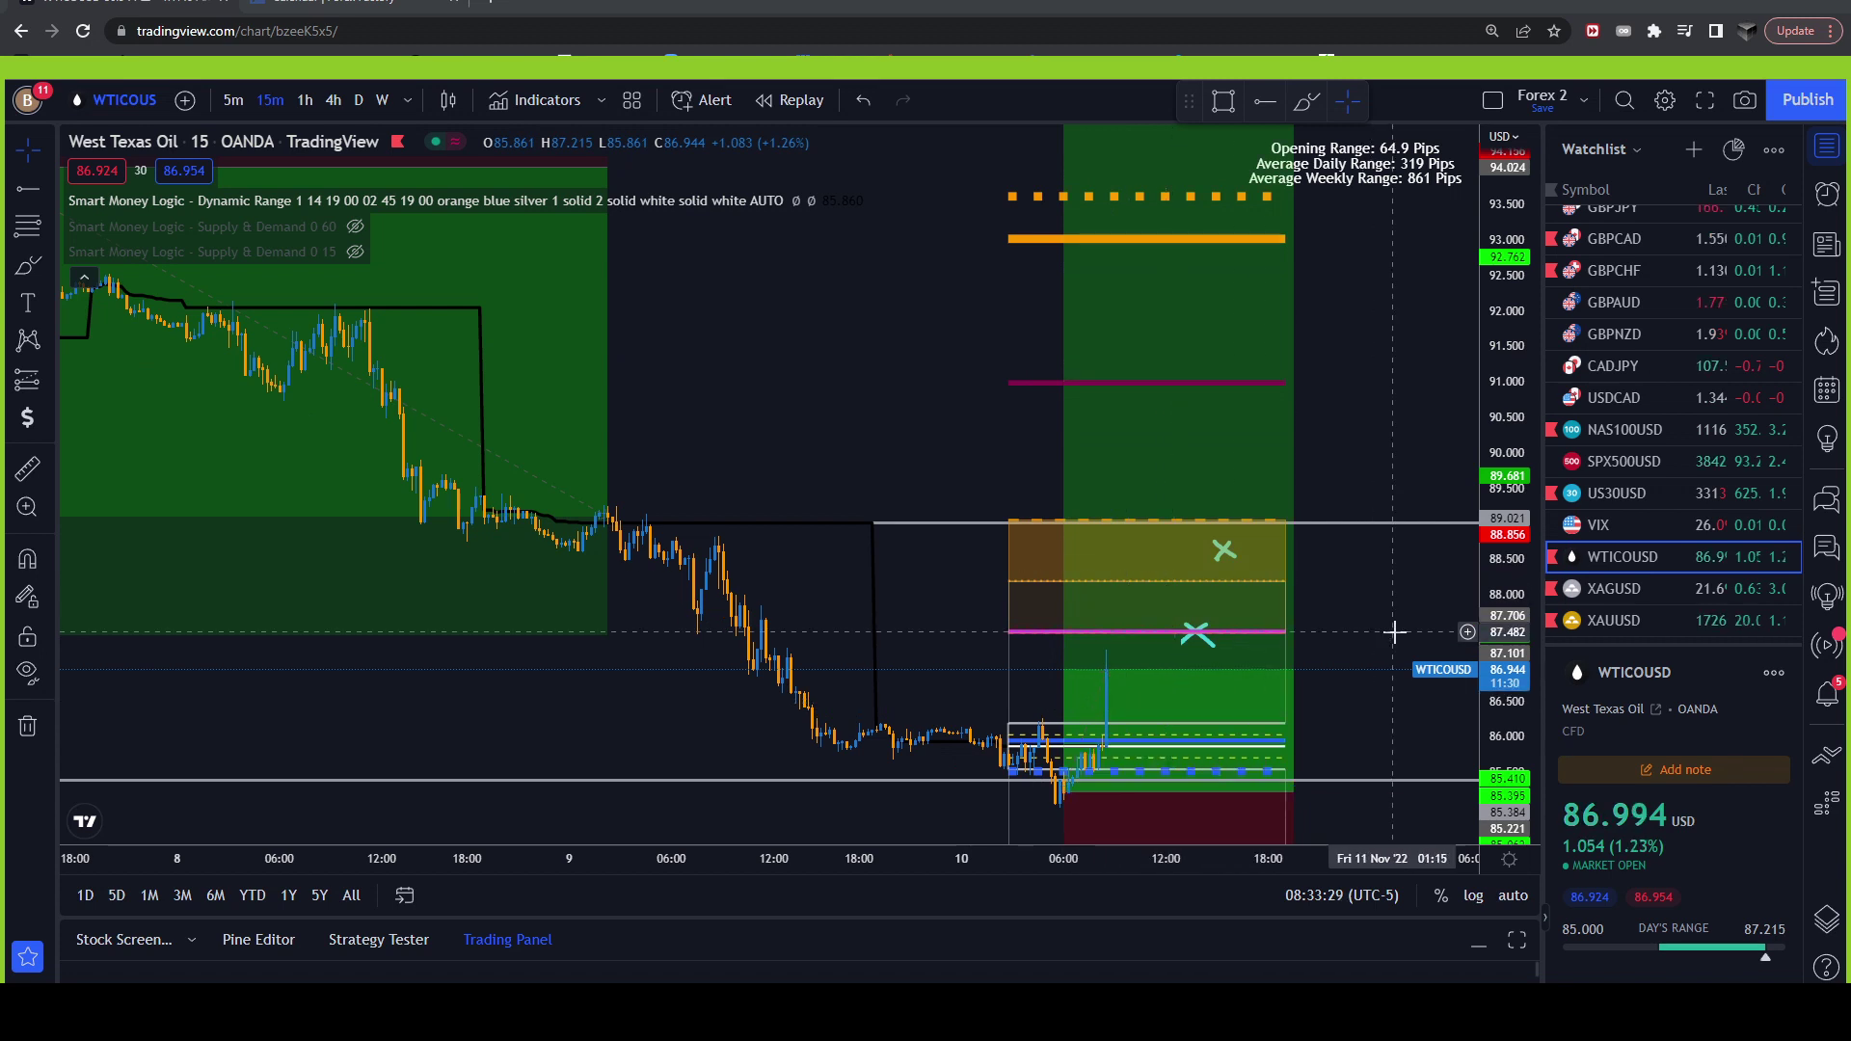
click(1073, 463)
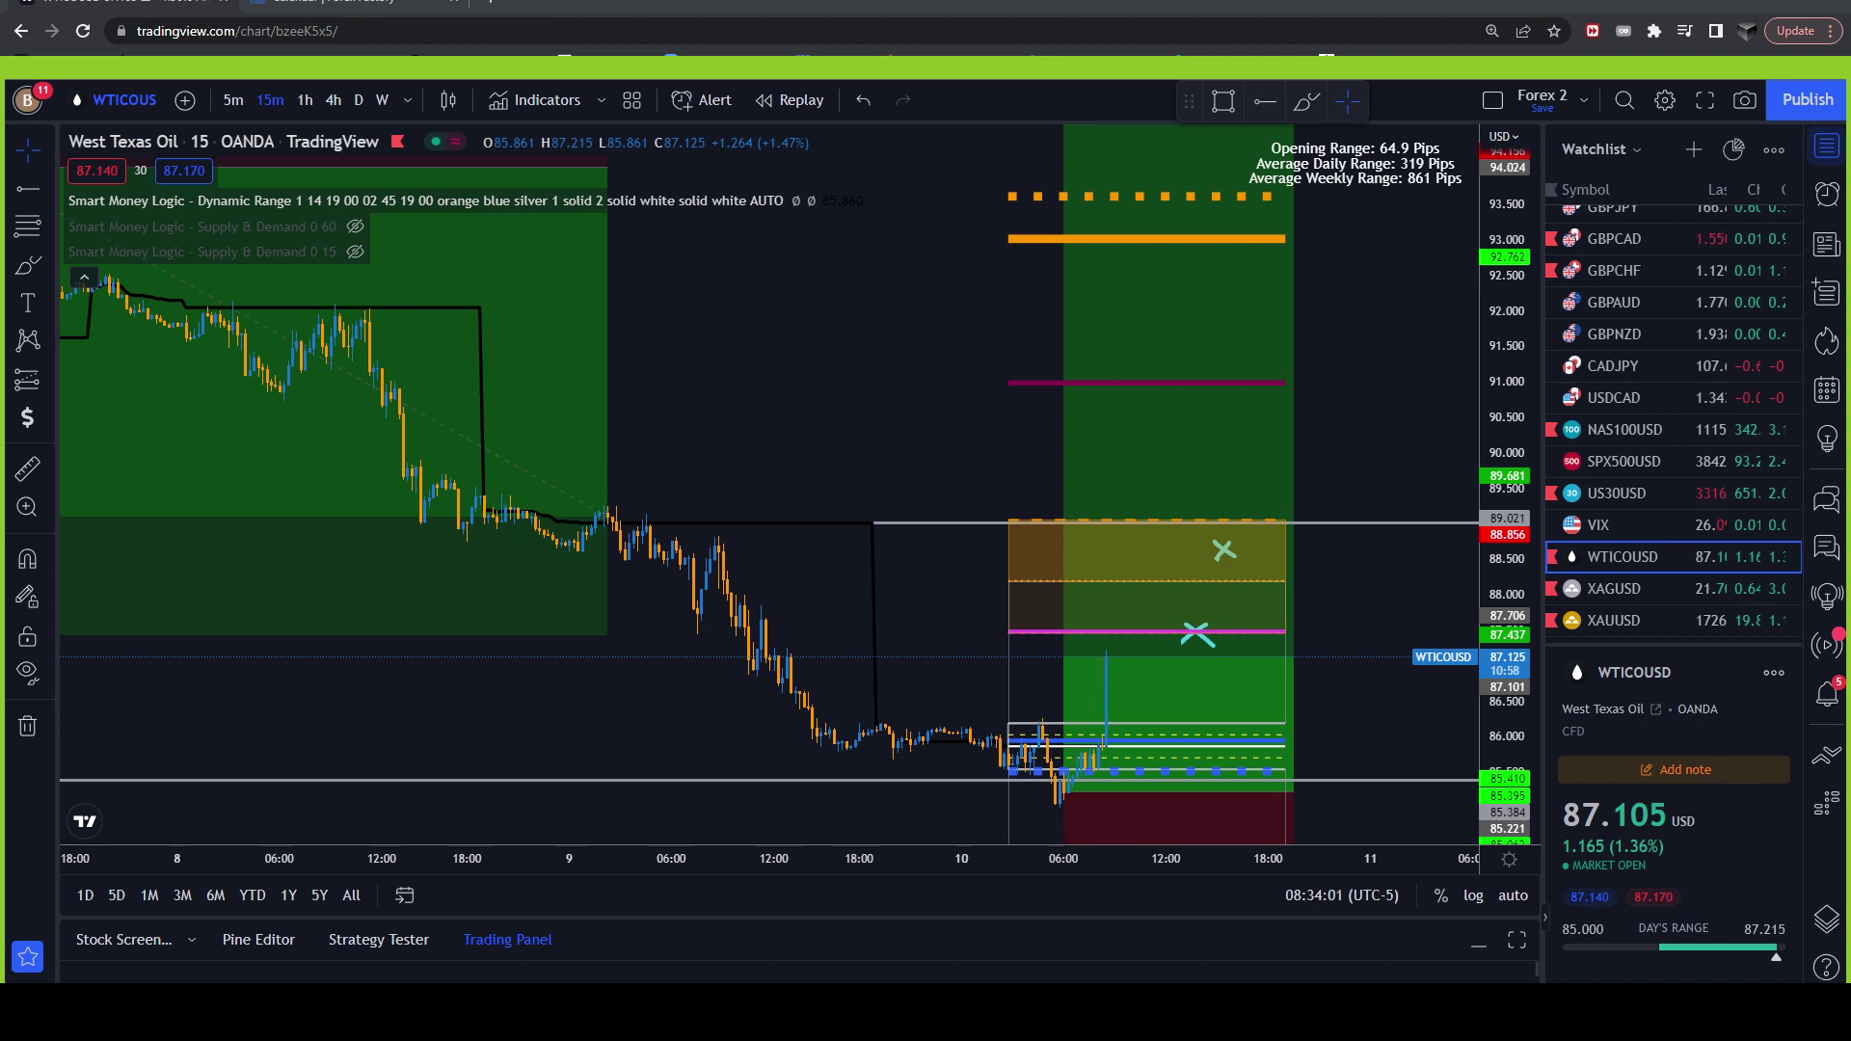
key(alt+Tab)
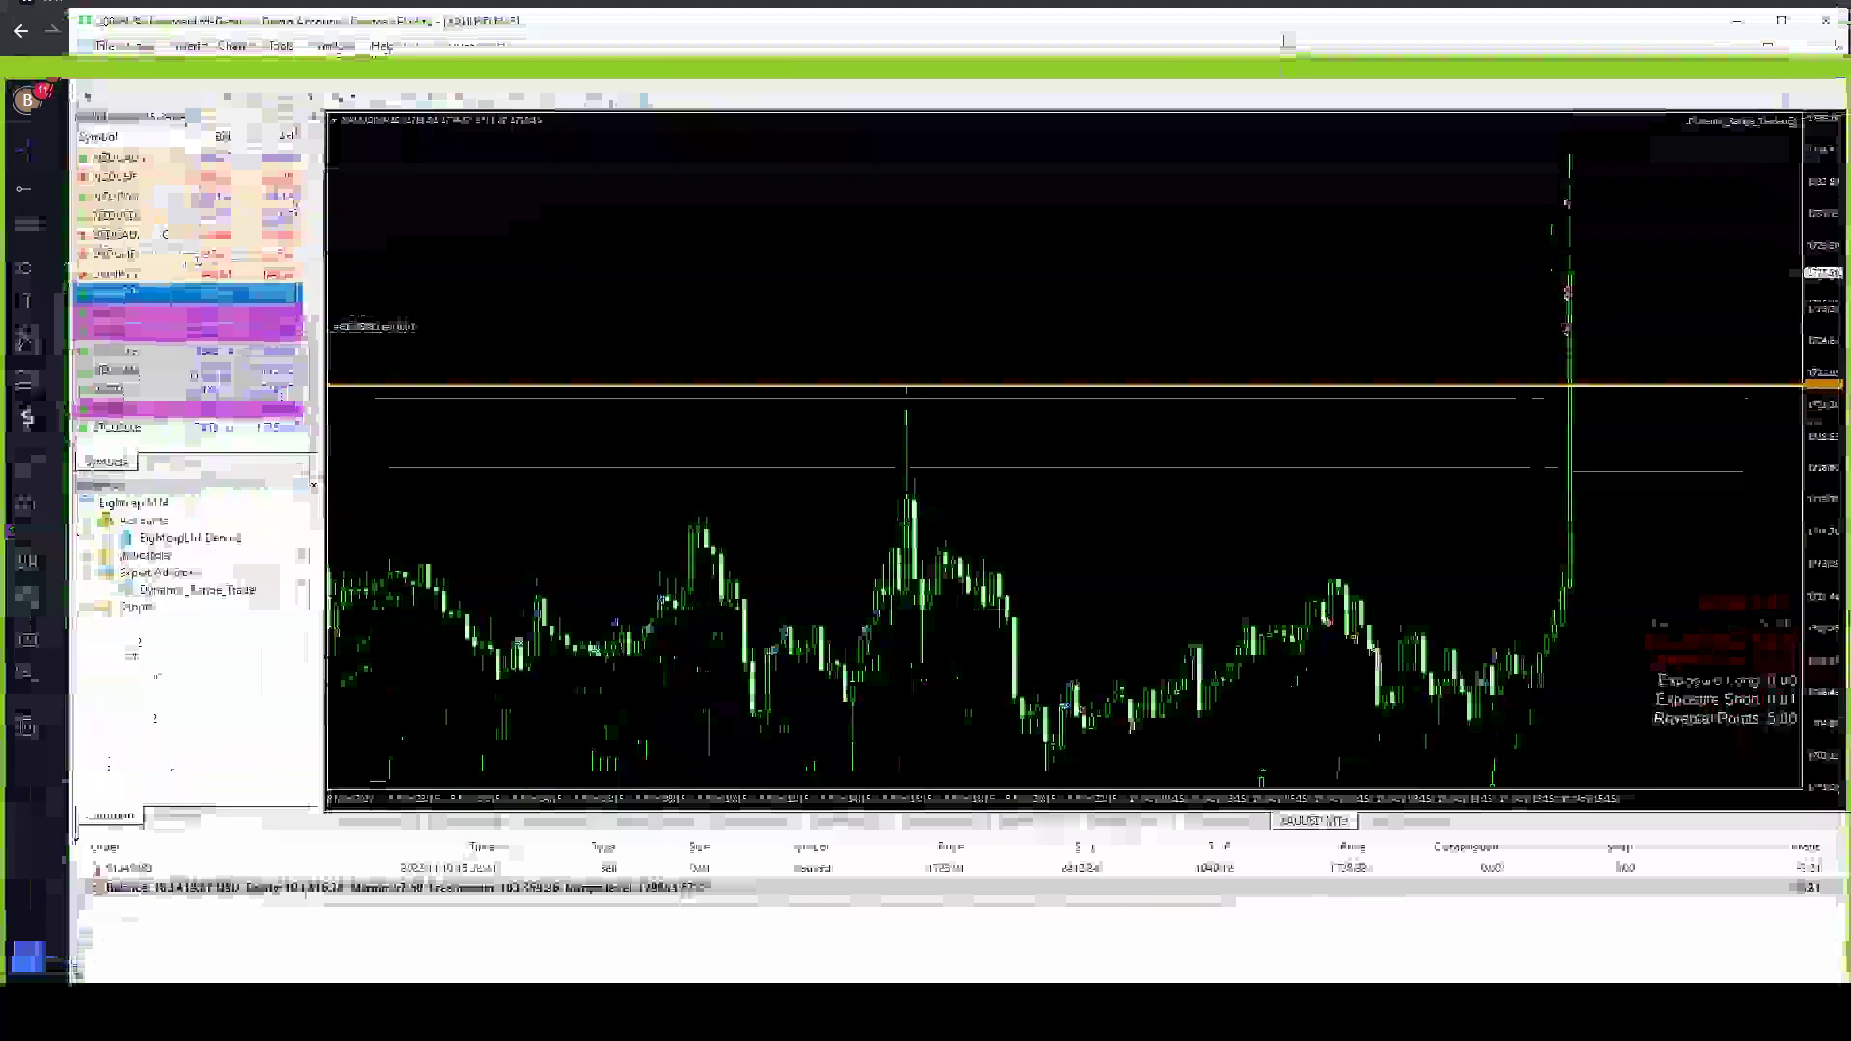
double_click(1284, 26)
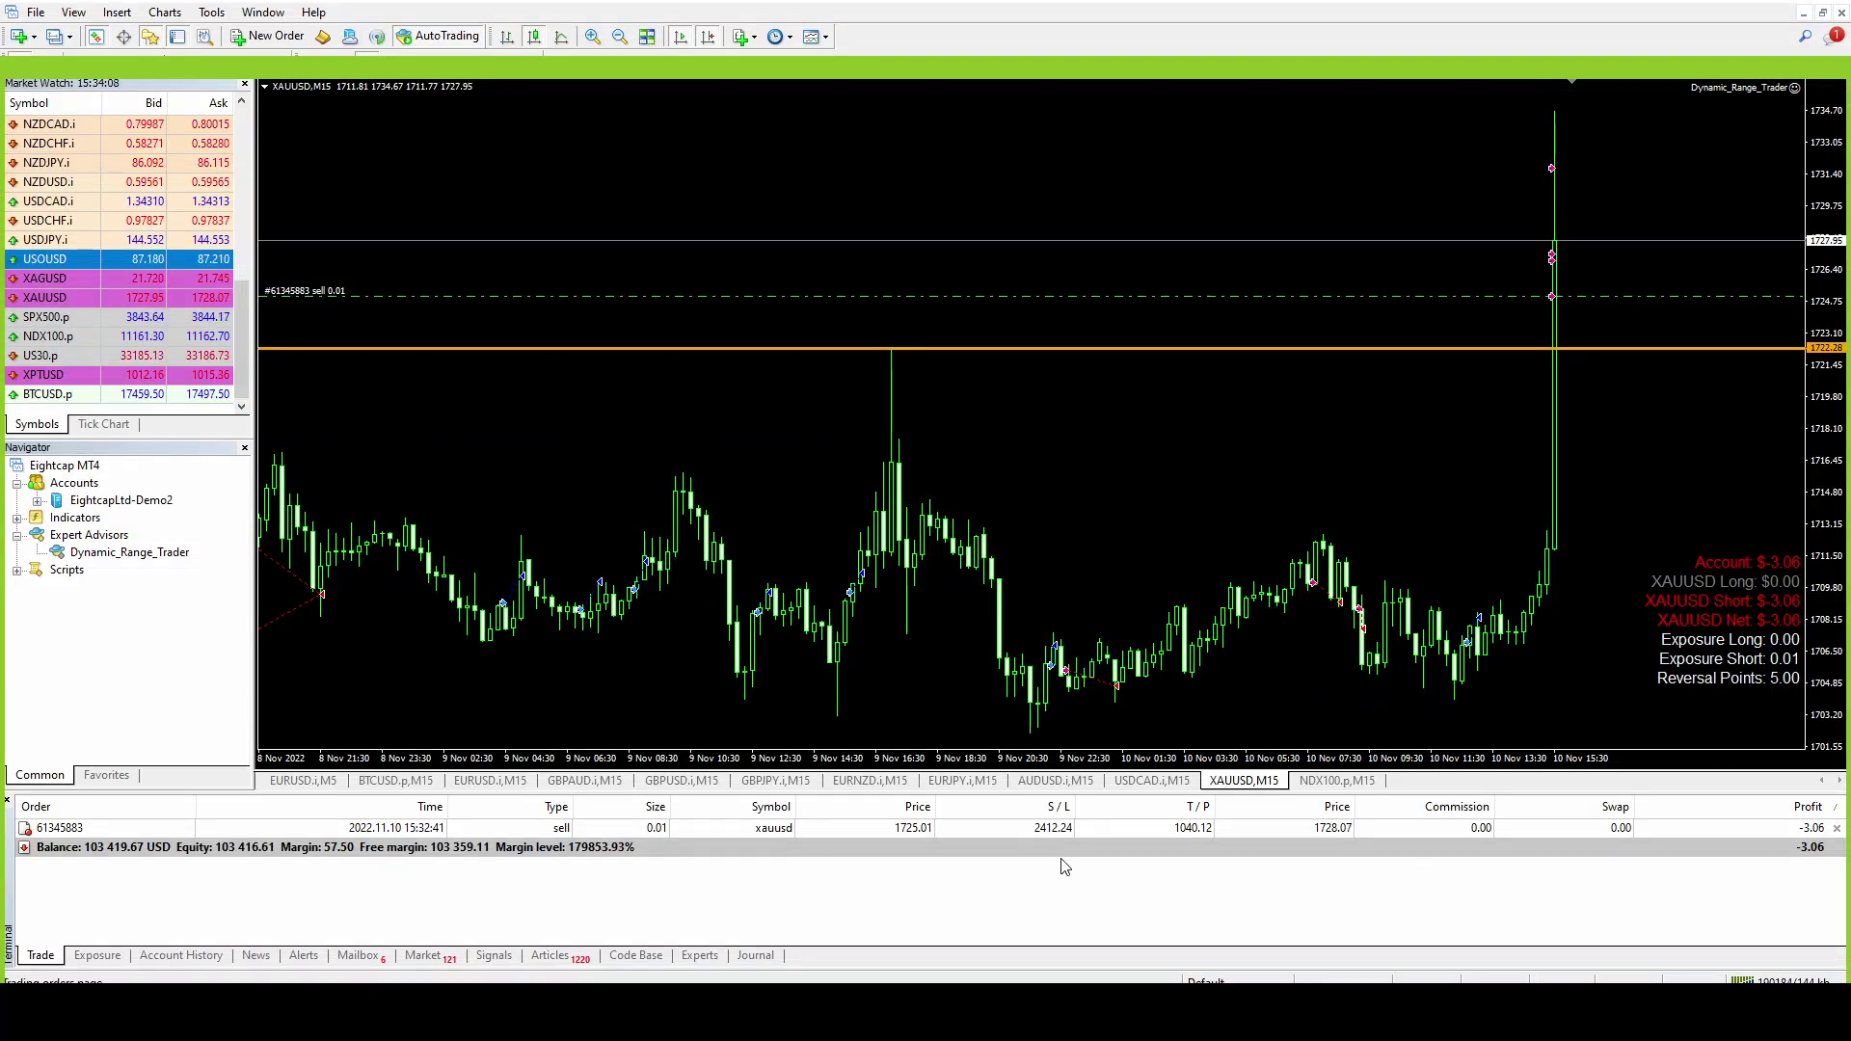
drag(1209, 44, 1208, 978)
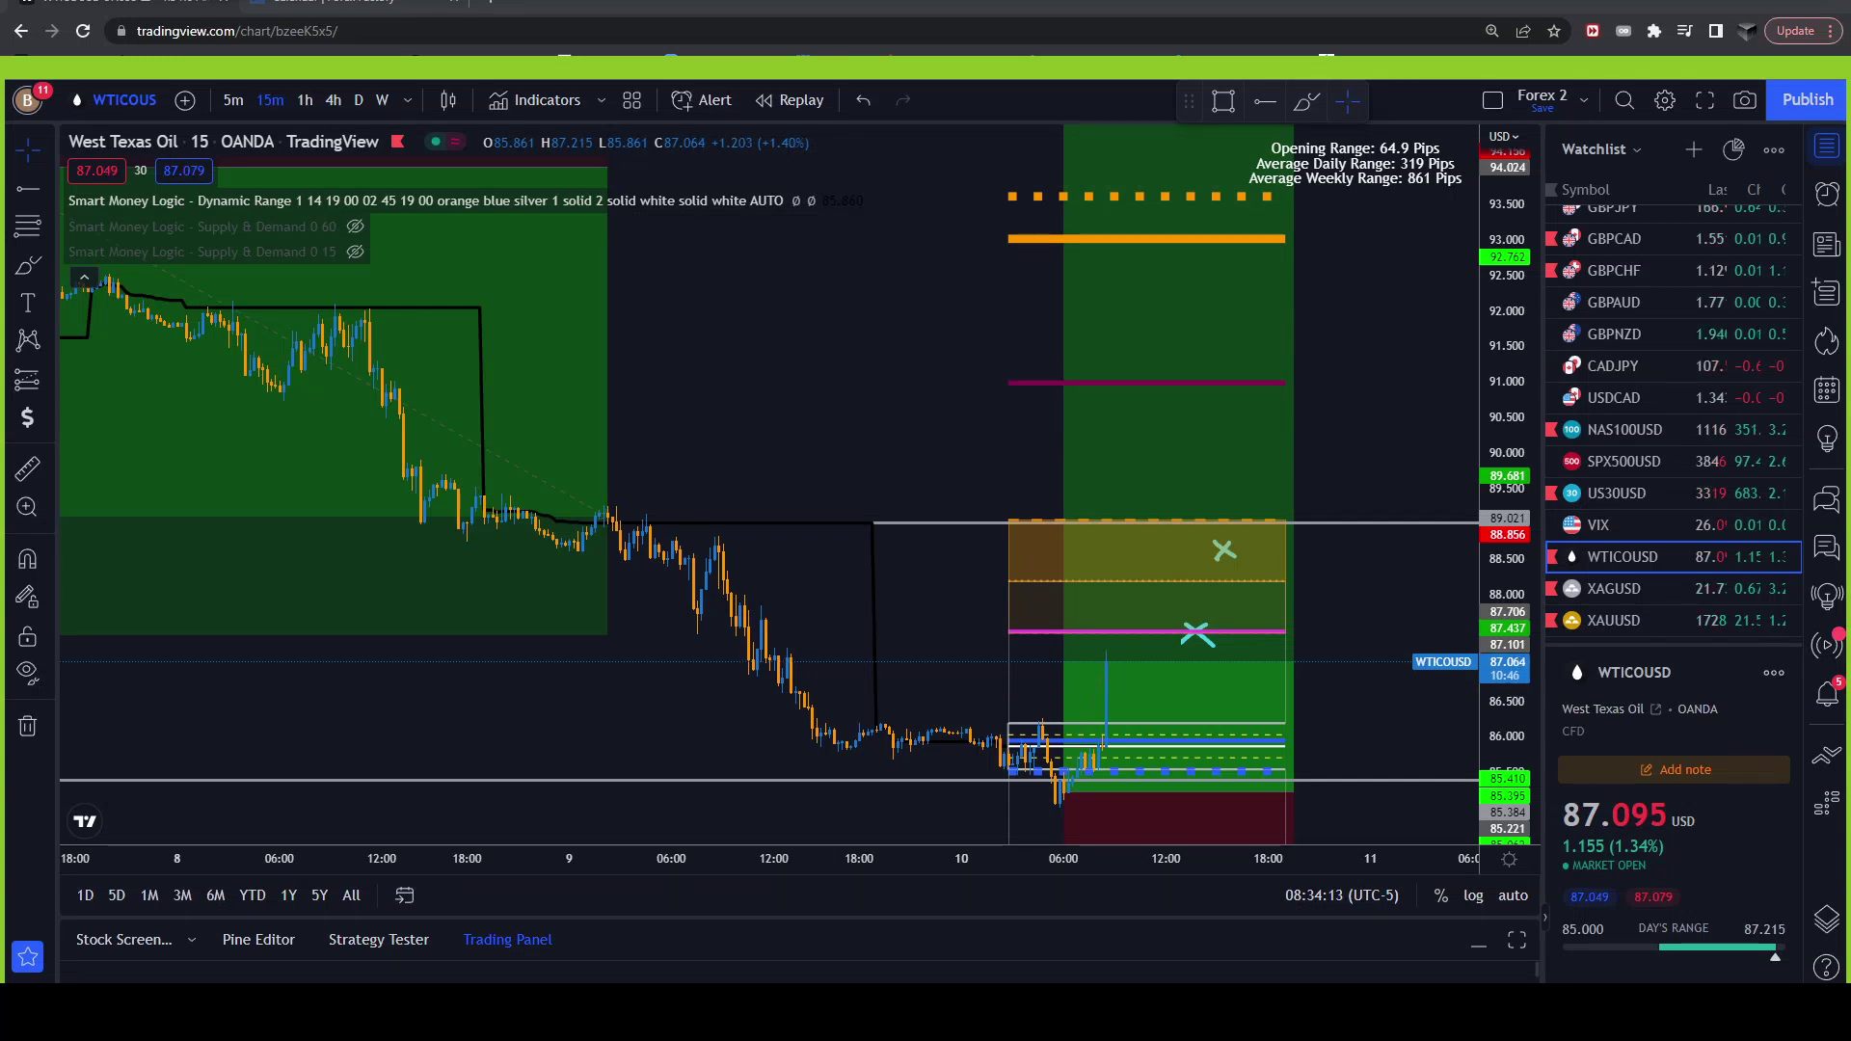
key(alt+Tab)
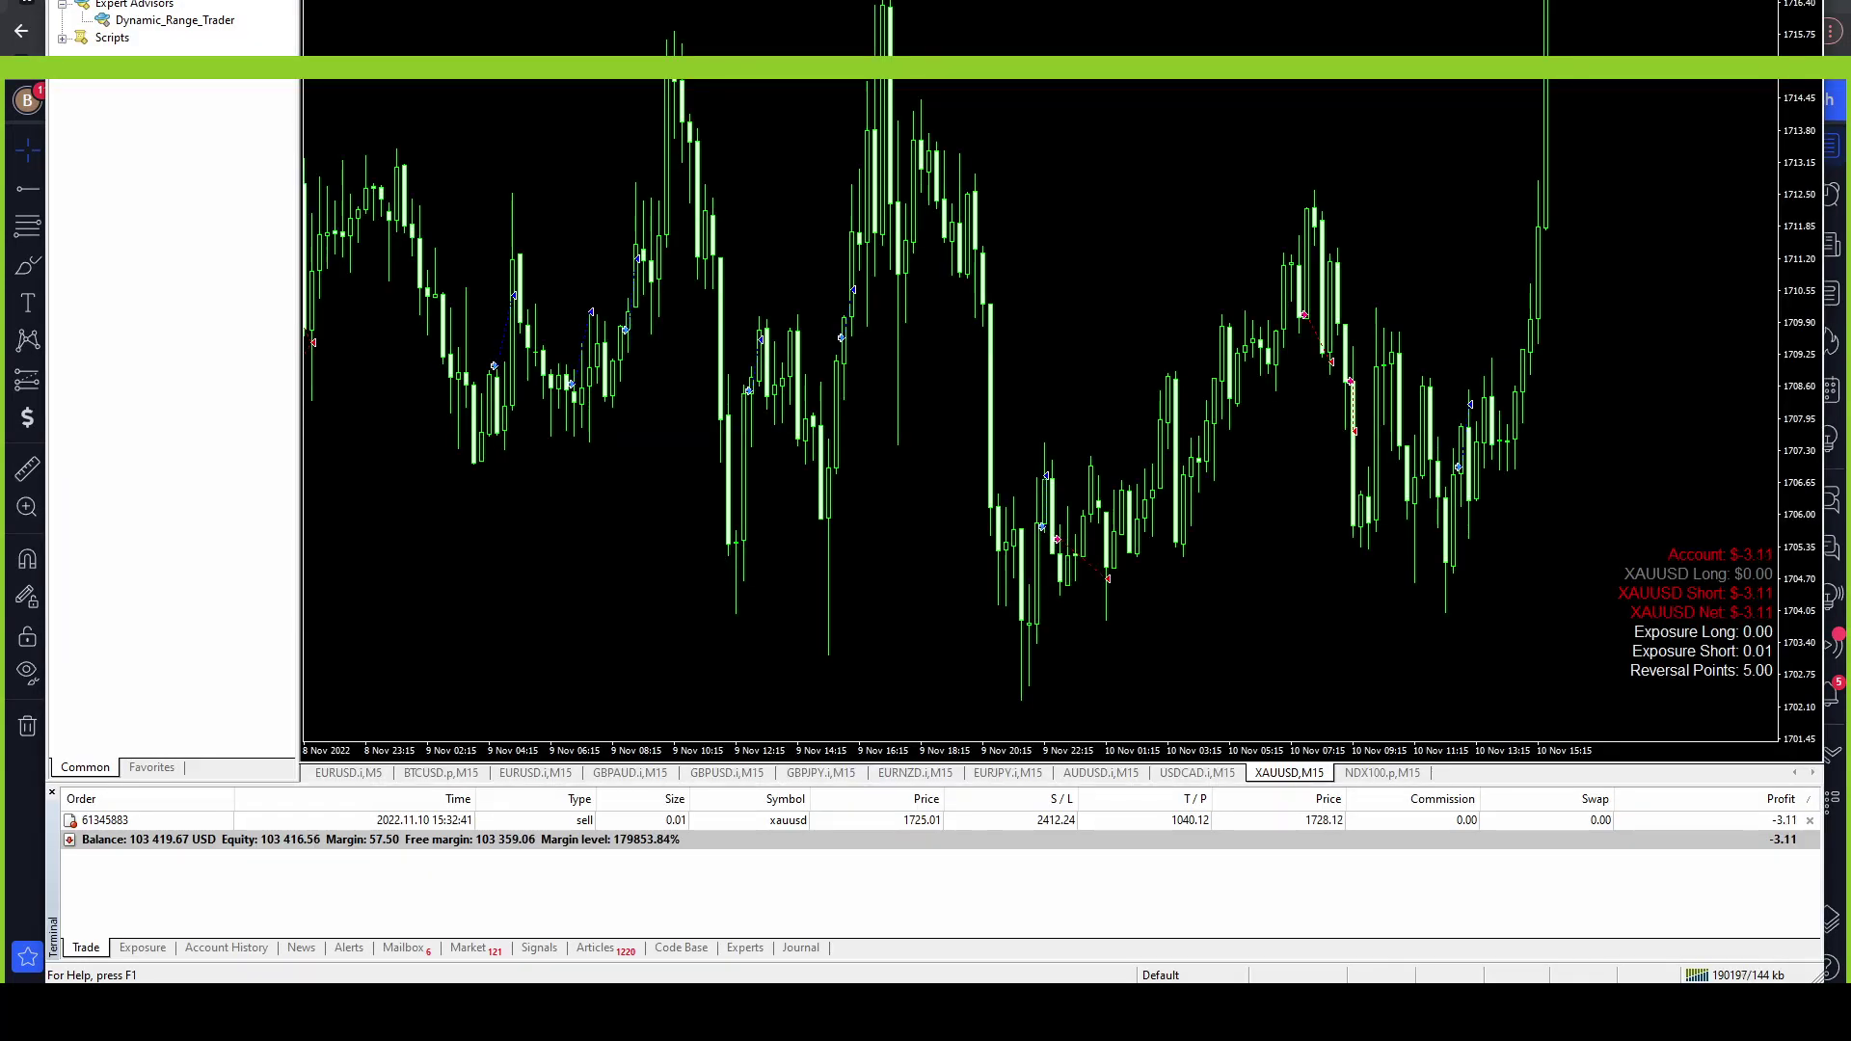
key(alt+Tab)
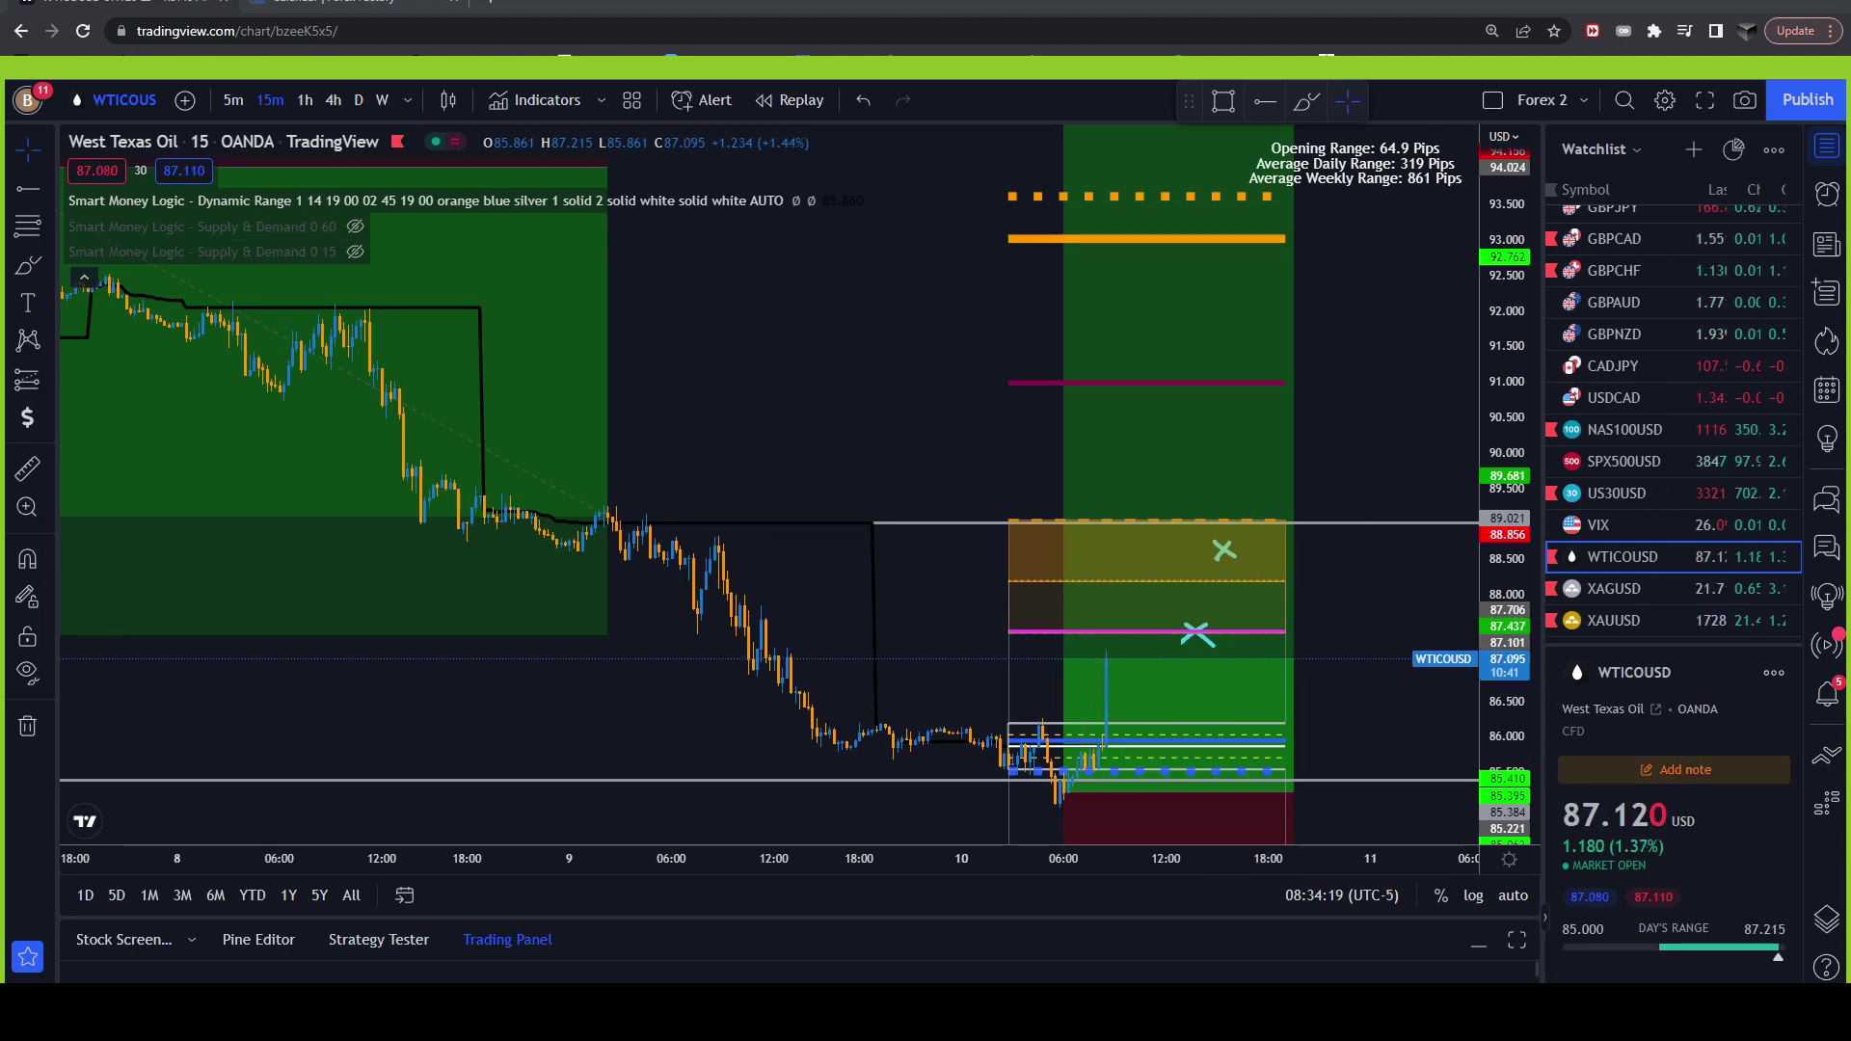
key(alt+Tab)
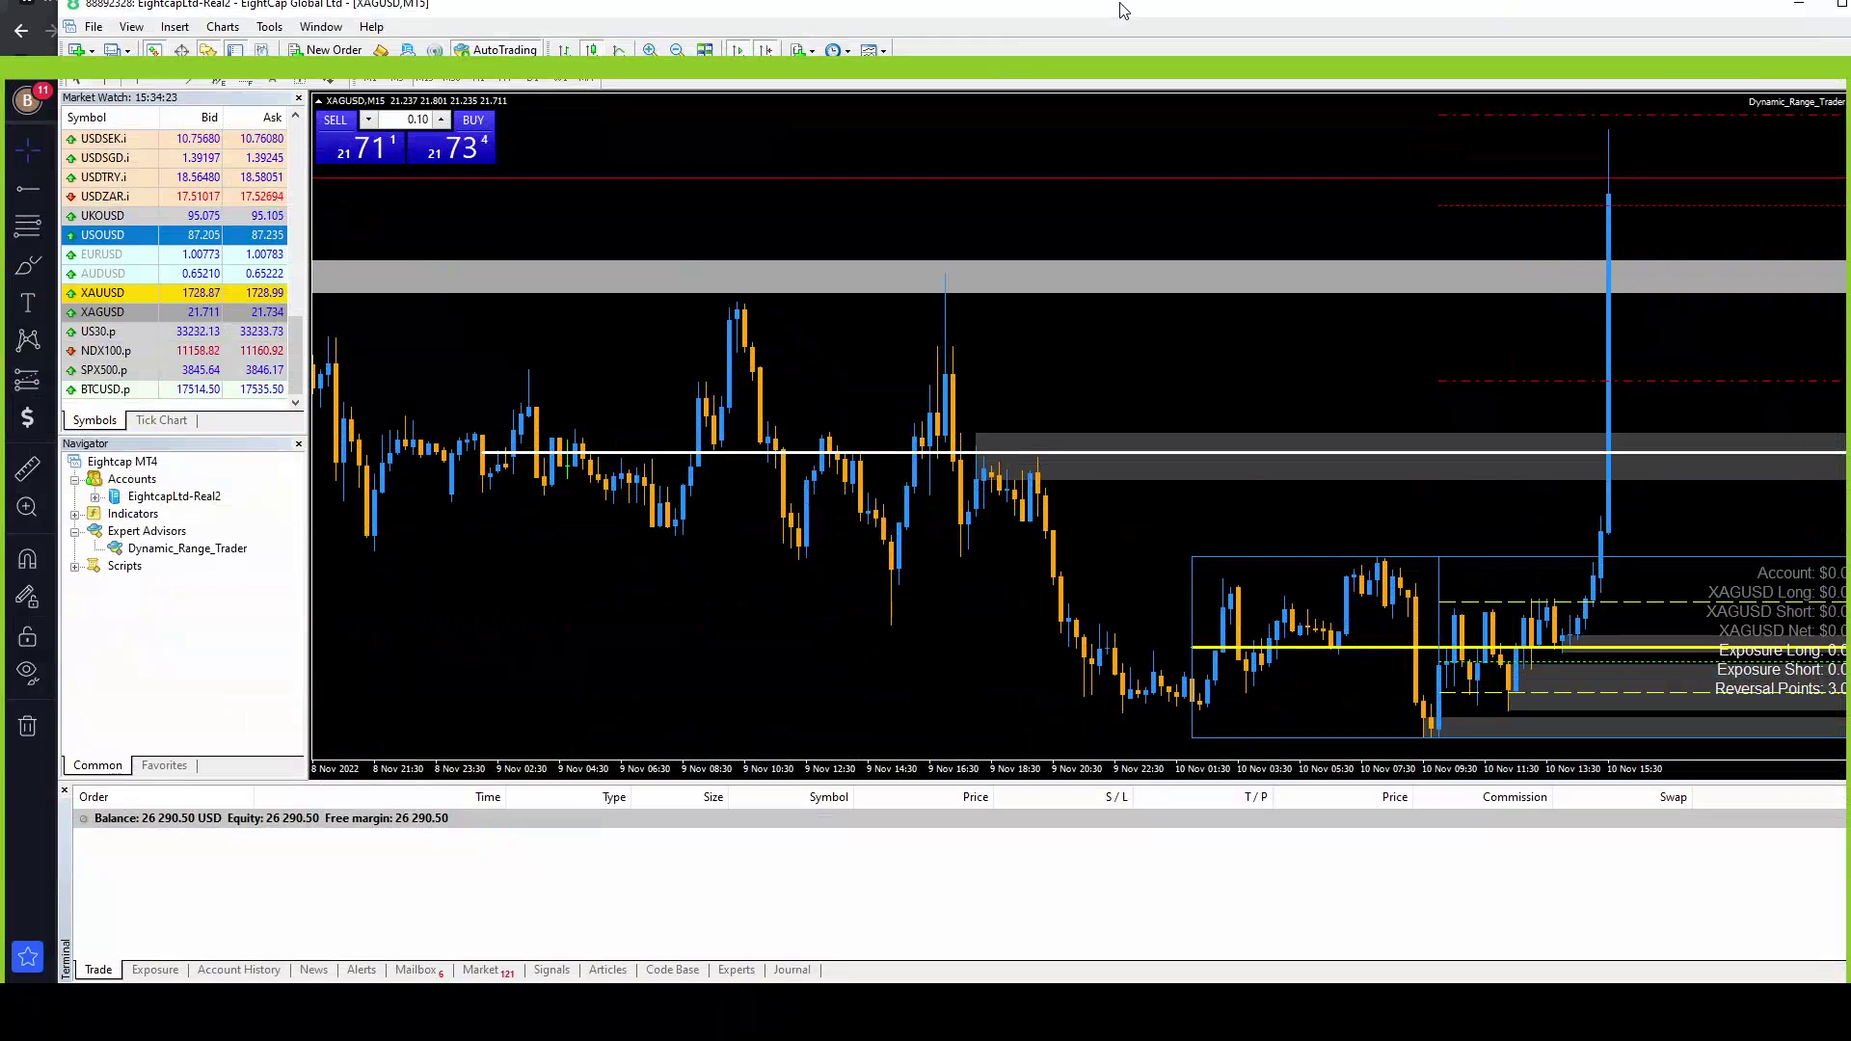
double_click(1122, 9)
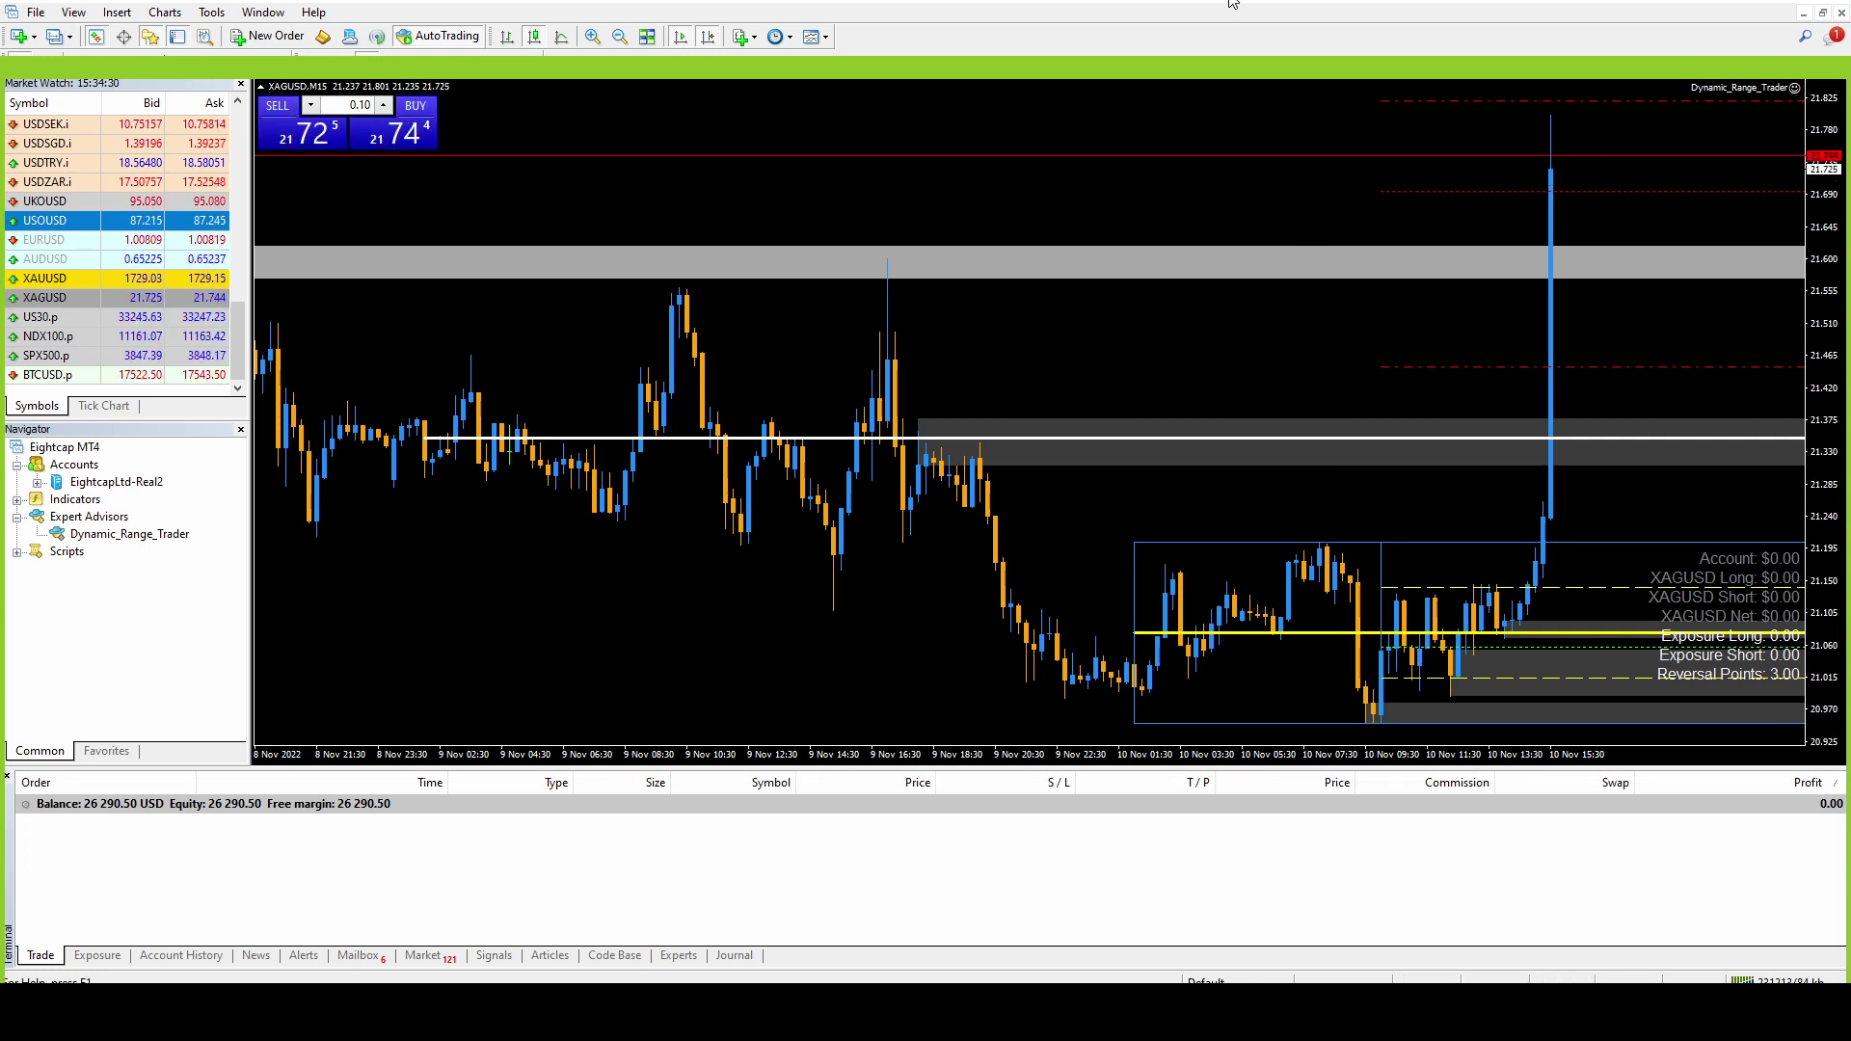
key(super+Down)
key(alt+Tab)
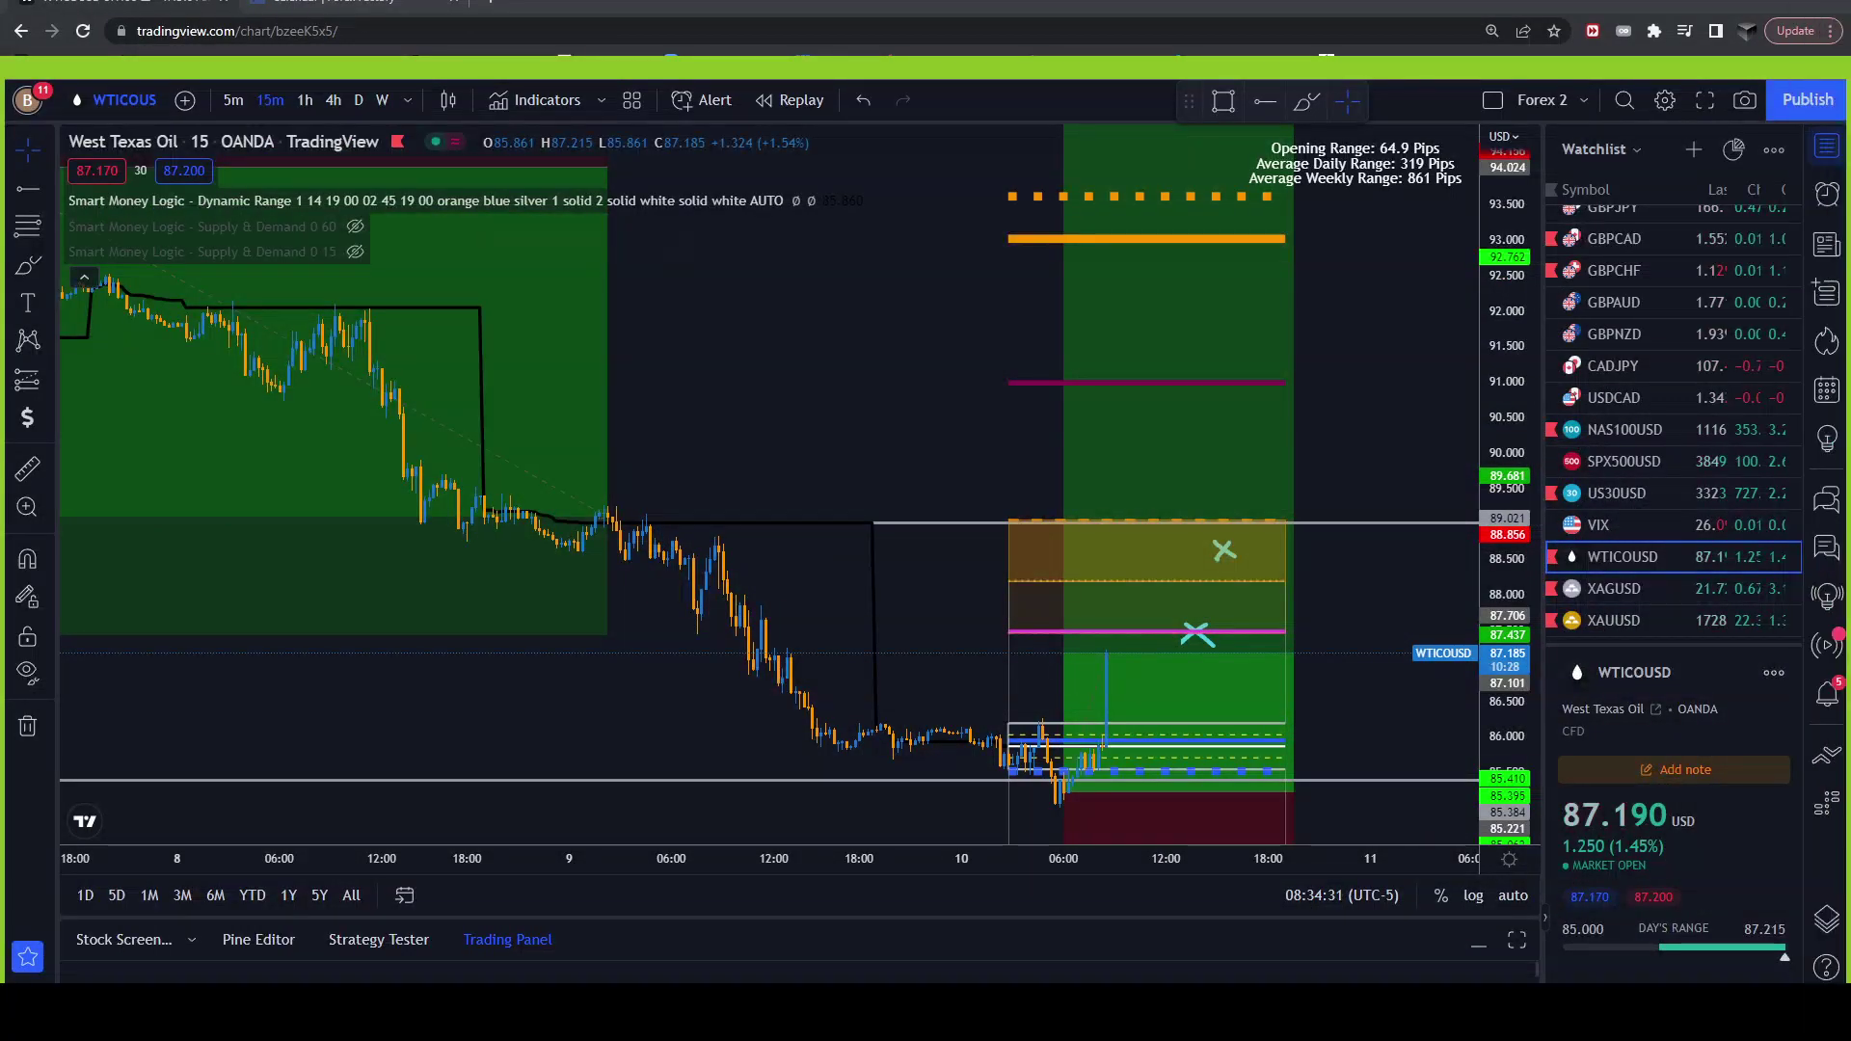